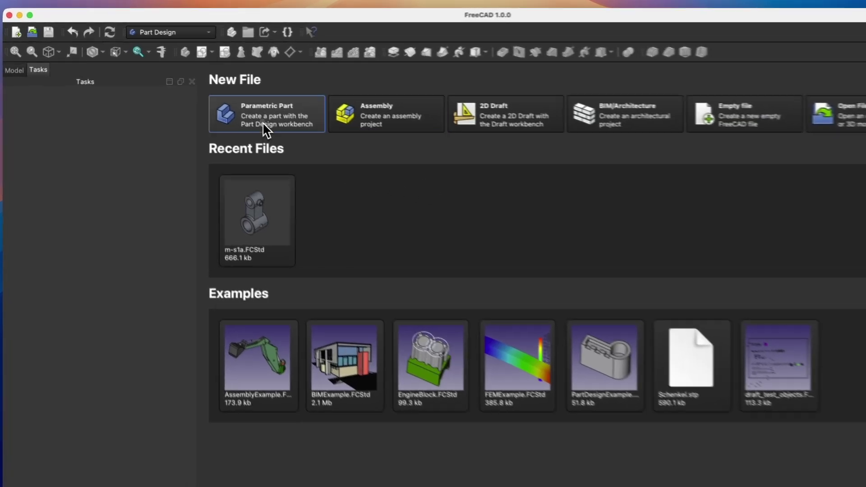
Create a new parametric part and start a sketch on the XY plane
{"action": "left_click", "coordinate": [264, 123]}
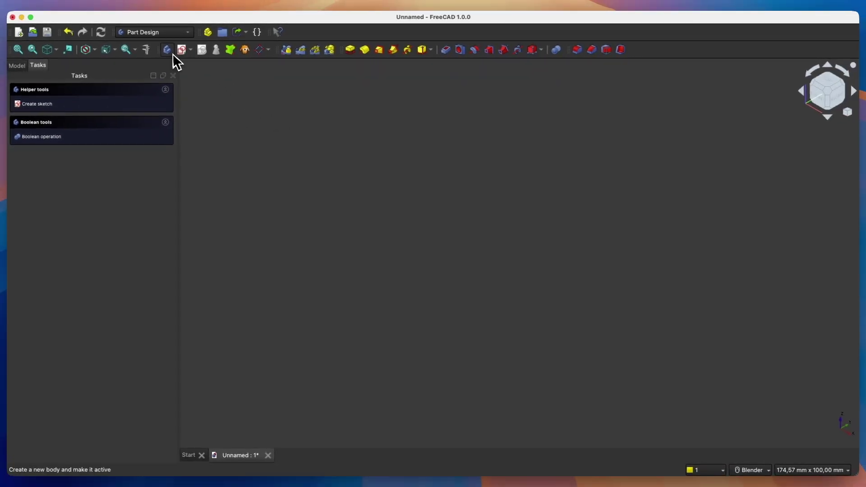
{"action": "left_click", "coordinate": [182, 50]}
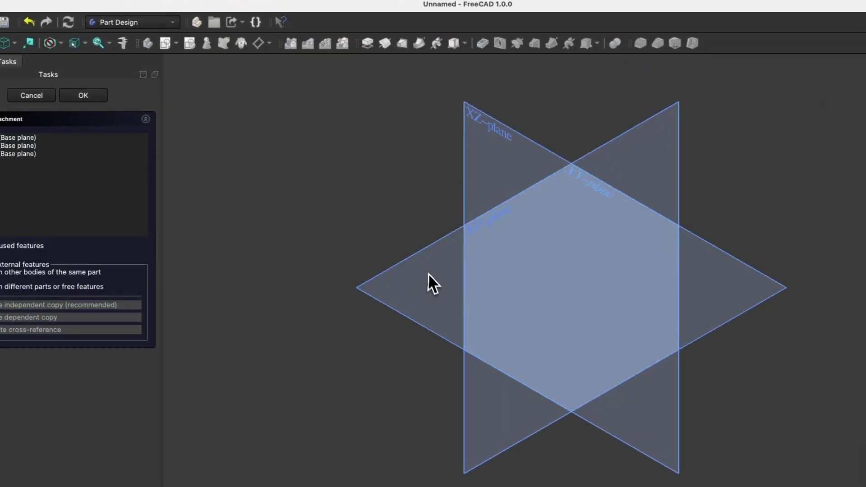
{"action": "left_click", "coordinate": [410, 263]}
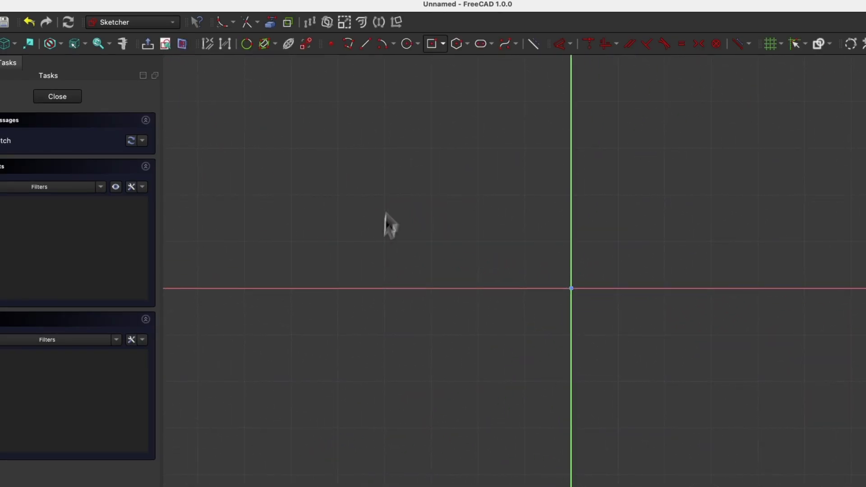
Sketch a rectangle 100 mm wide and 70 mm high with one corner on the origin, and close the sketch
{"action": "left_click", "coordinate": [443, 45]}
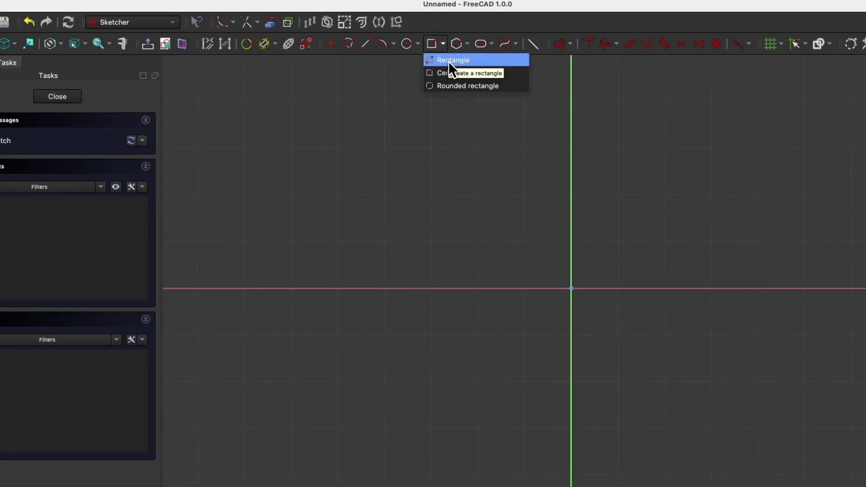
{"action": "left_click", "coordinate": [447, 58]}
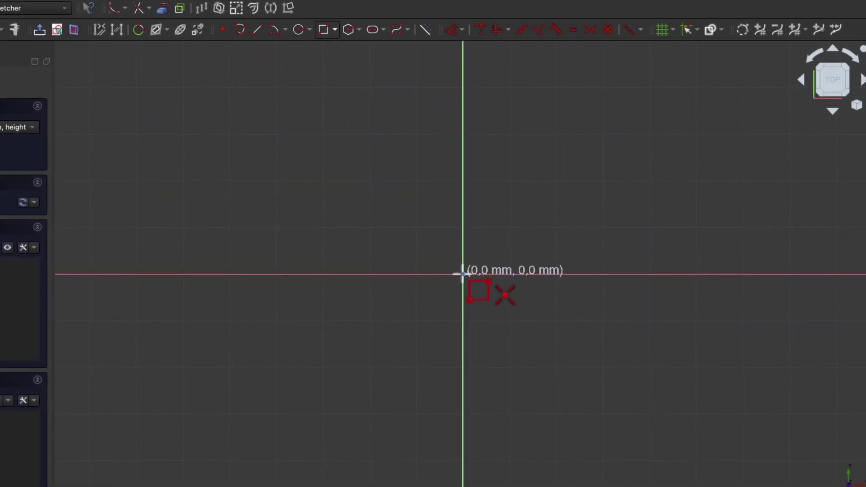
{"action": "left_click", "coordinate": [462, 273]}
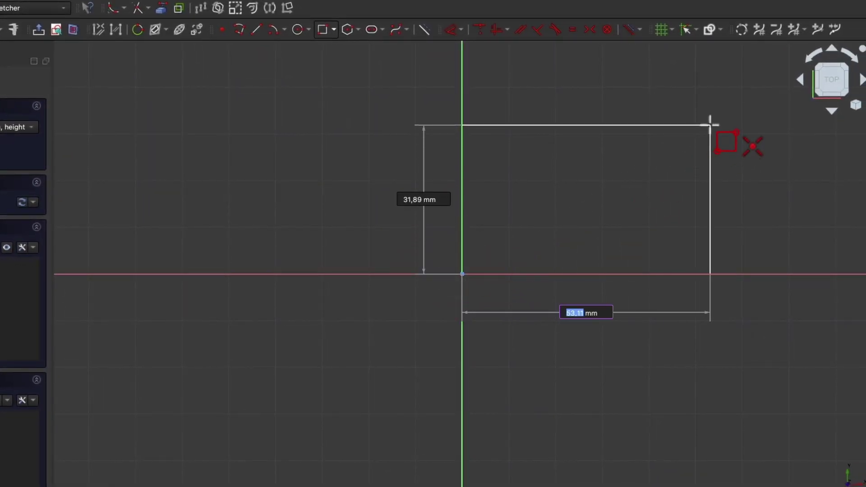
{"action": "type", "text": "100"}
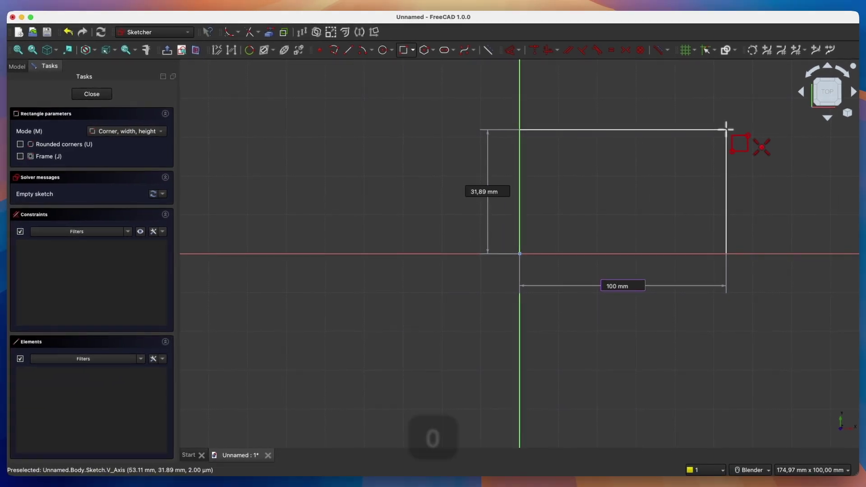
{"action": "key", "text": "Return"}
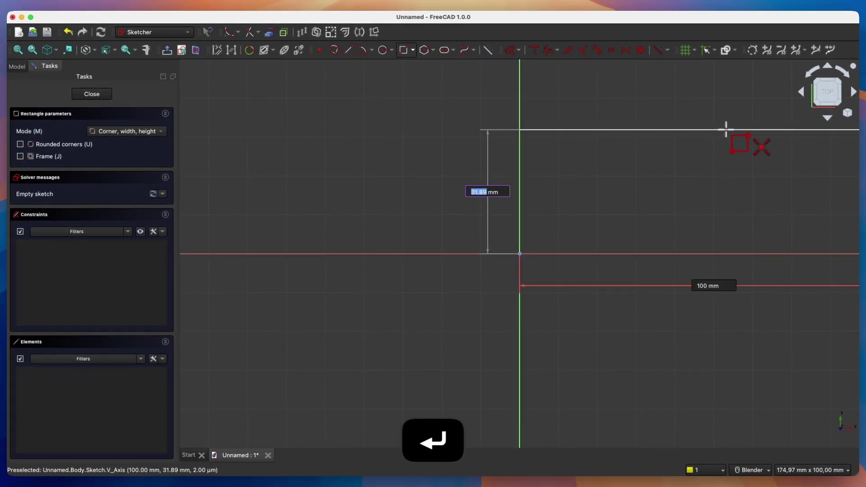
{"action": "type", "text": "70"}
{"action": "key", "text": "Return"}
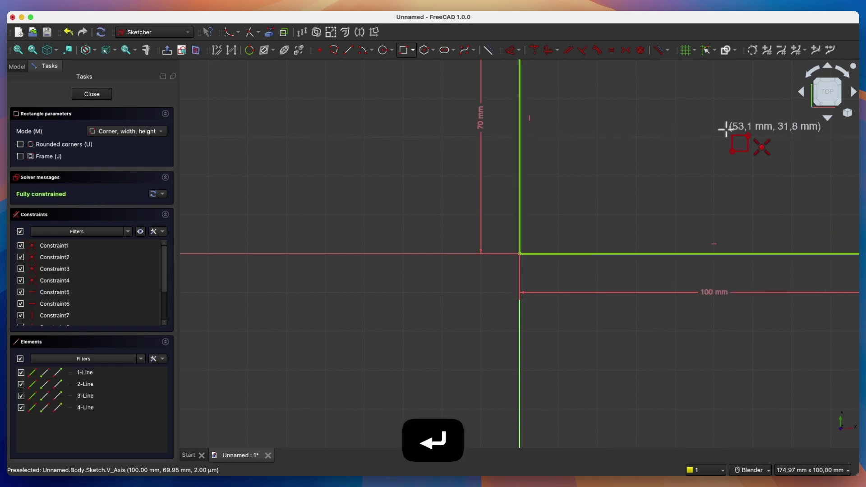
{"action": "scroll", "coordinate": [564, 196], "scroll_direction": "down", "scroll_amount": 5}
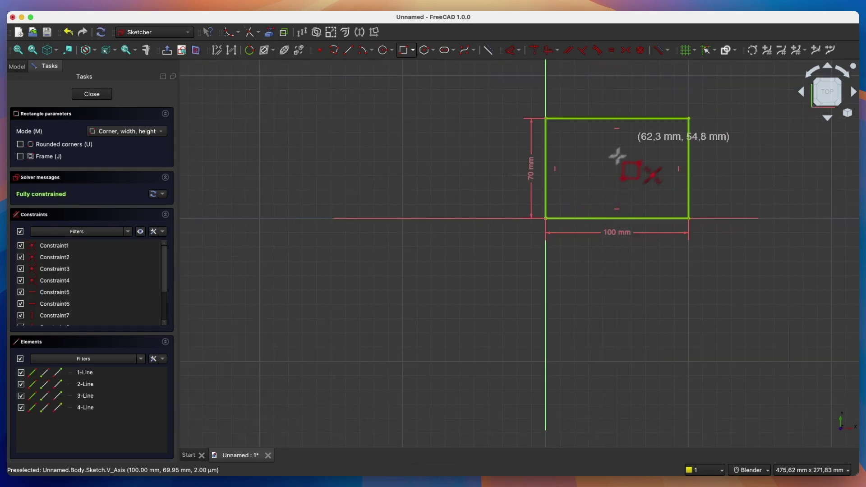
{"action": "left_click", "coordinate": [90, 95]}
Pad the rectangle sketch to a length of 15 mm
{"action": "scroll", "coordinate": [383, 208], "scroll_direction": "down", "scroll_amount": 4}
{"action": "scroll", "coordinate": [638, 208], "scroll_direction": "up", "scroll_amount": 2}
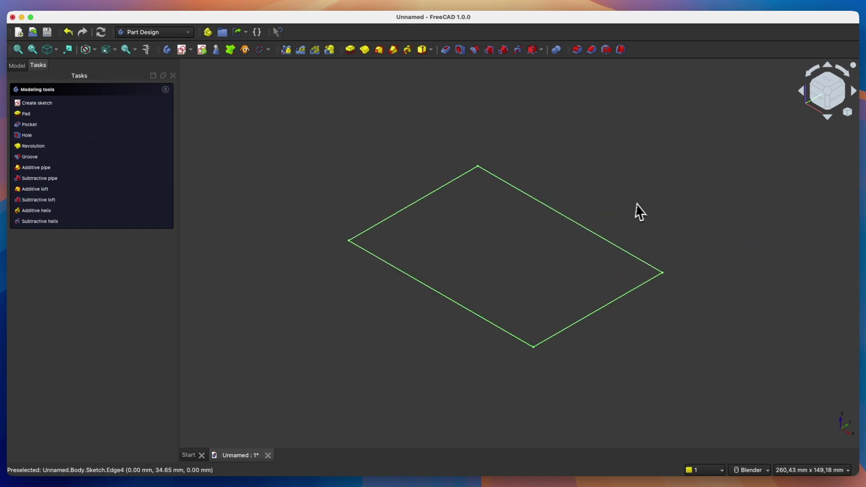
{"action": "left_click", "coordinate": [351, 51]}
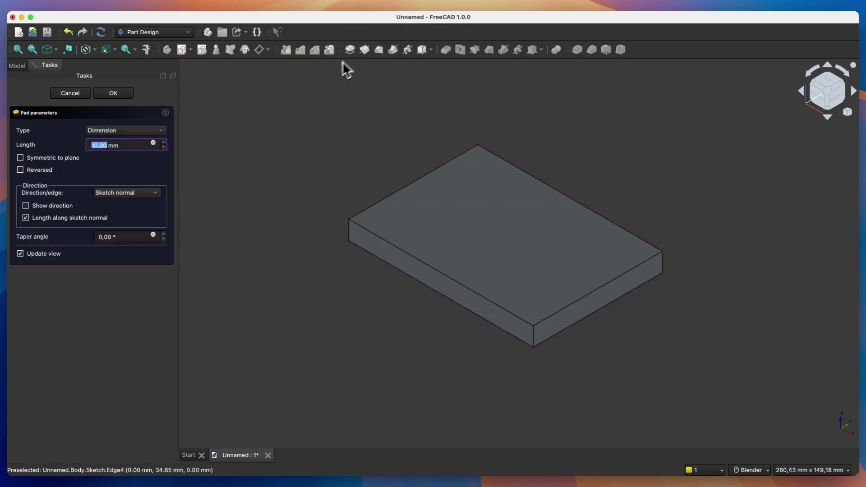
{"action": "scroll", "coordinate": [102, 148], "scroll_direction": "up", "scroll_amount": 5}
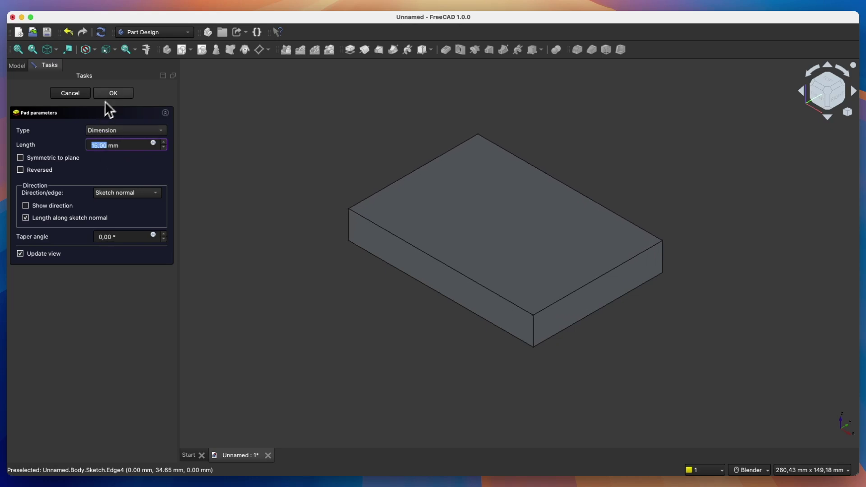
{"action": "left_click", "coordinate": [113, 93]}
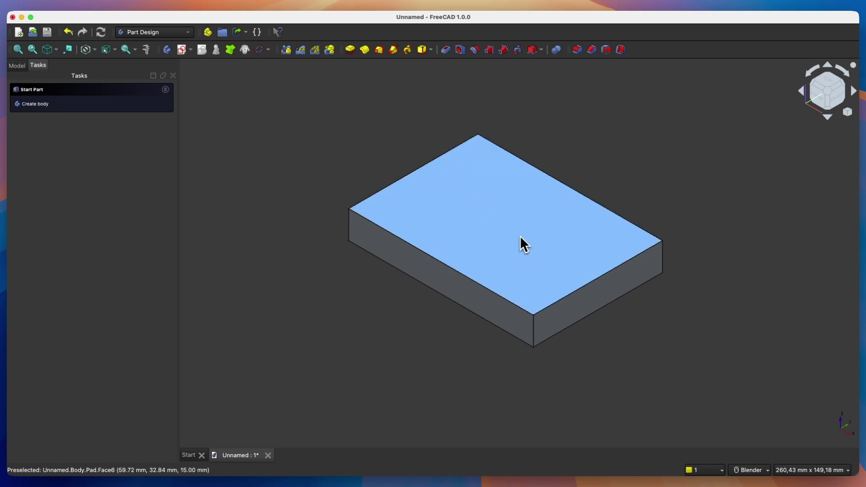
Start a sketch on the block's top face and draw a 40 mm diameter circle centred at its far corner, opposite the origin
{"action": "left_click", "coordinate": [529, 242]}
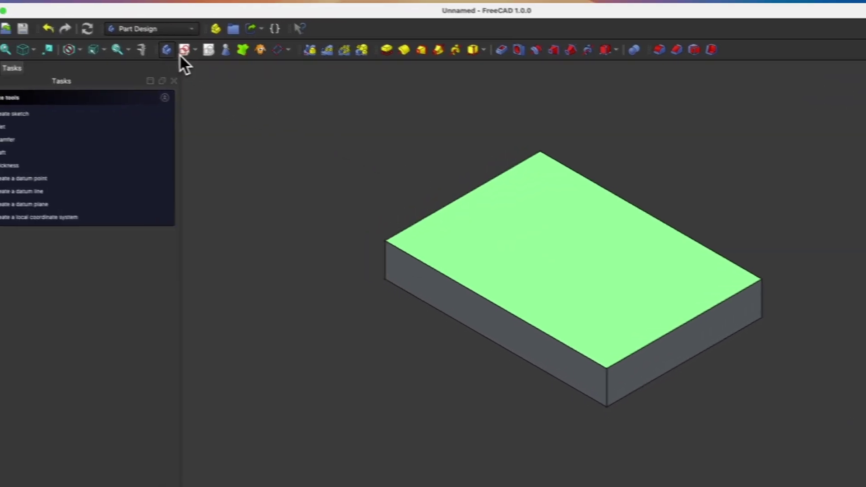
{"action": "left_click", "coordinate": [215, 57]}
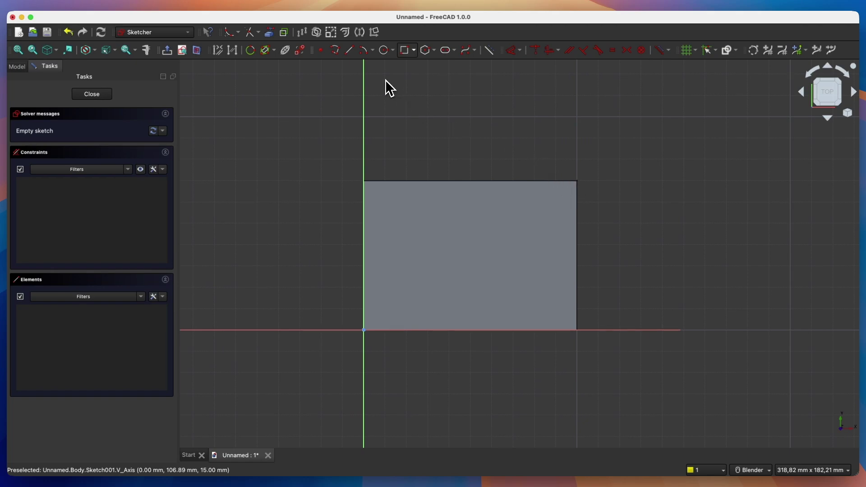
{"action": "left_click", "coordinate": [384, 50]}
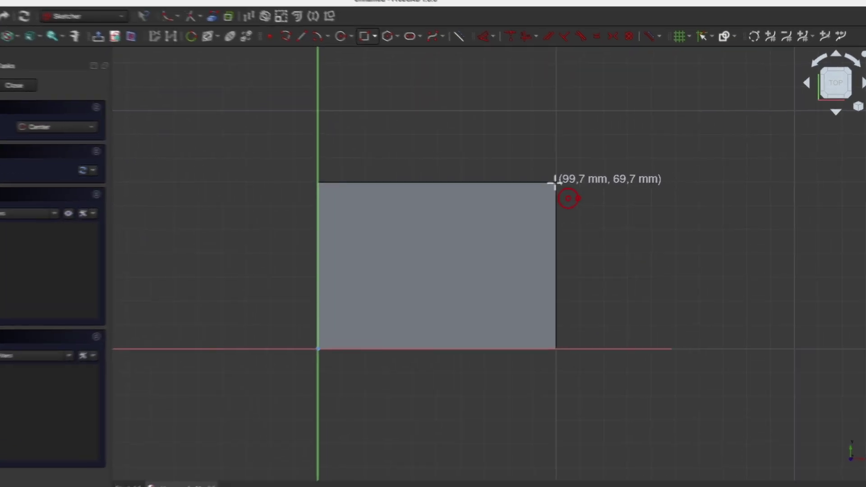
{"action": "left_click", "coordinate": [555, 183]}
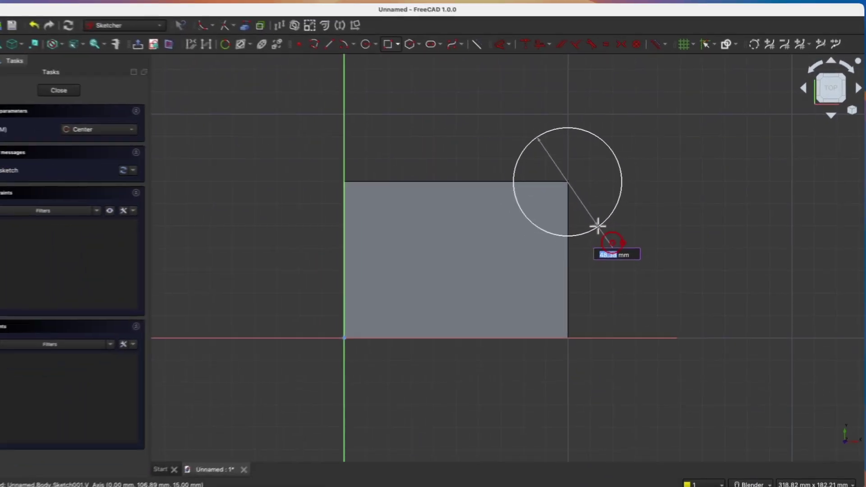
{"action": "type", "text": "40"}
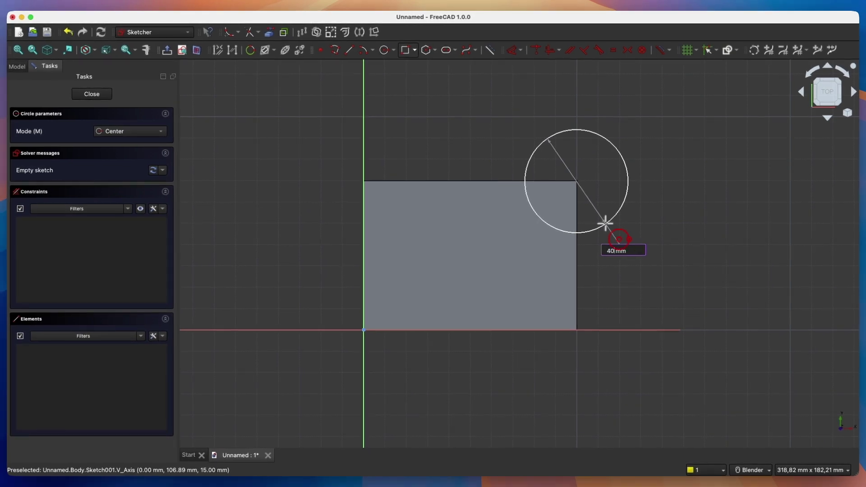
{"action": "key", "text": "Return"}
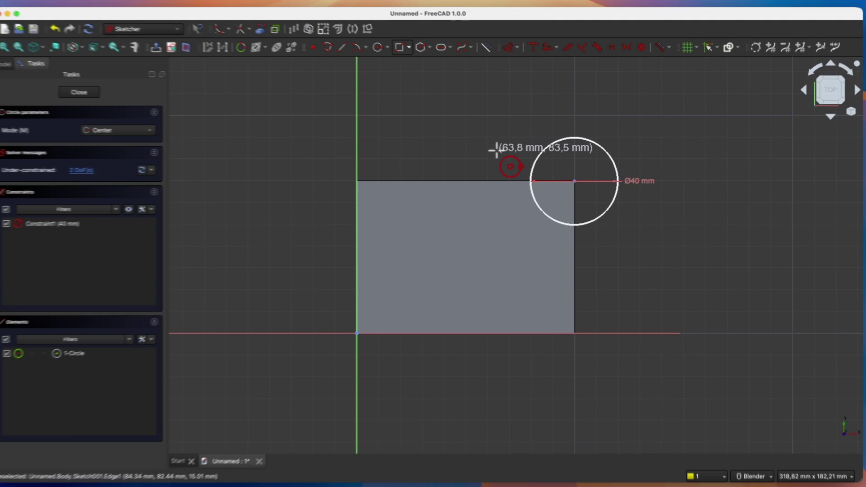
{"action": "key", "text": "Escape"}
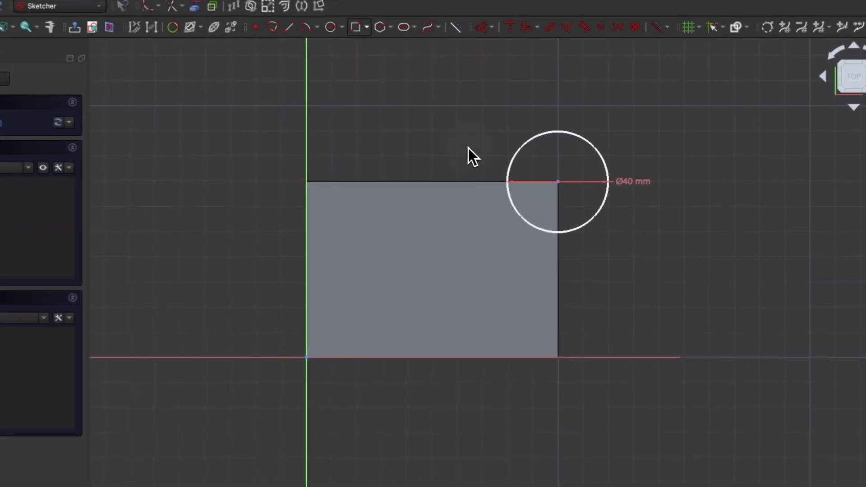
Move the circle slightly off the block's corner and constrain its centre to a horizontal distance of 100 mm from the vertical axis
{"action": "left_click_drag", "start_coordinate": [573, 183], "coordinate": [556, 179]}
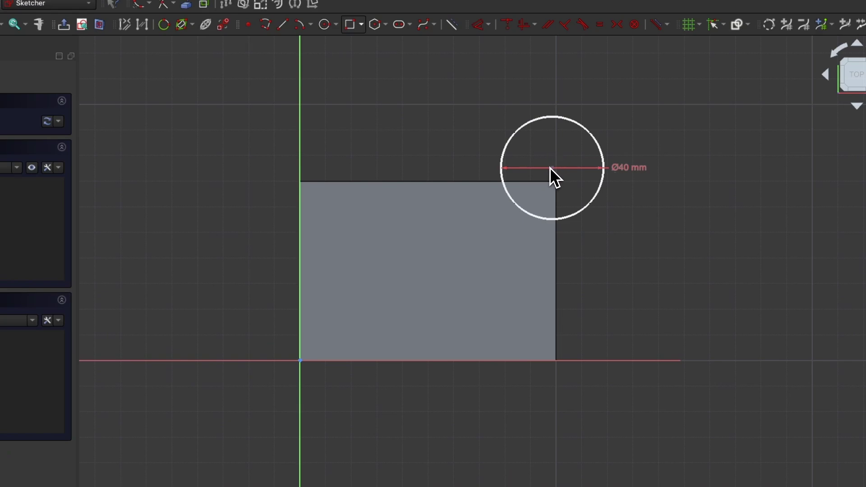
{"action": "left_click_drag", "start_coordinate": [550, 179], "coordinate": [558, 181]}
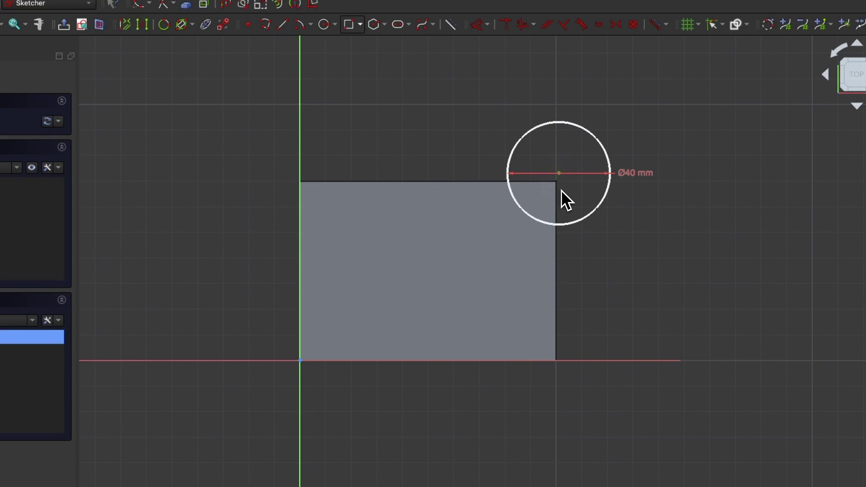
{"action": "key", "text": "d"}
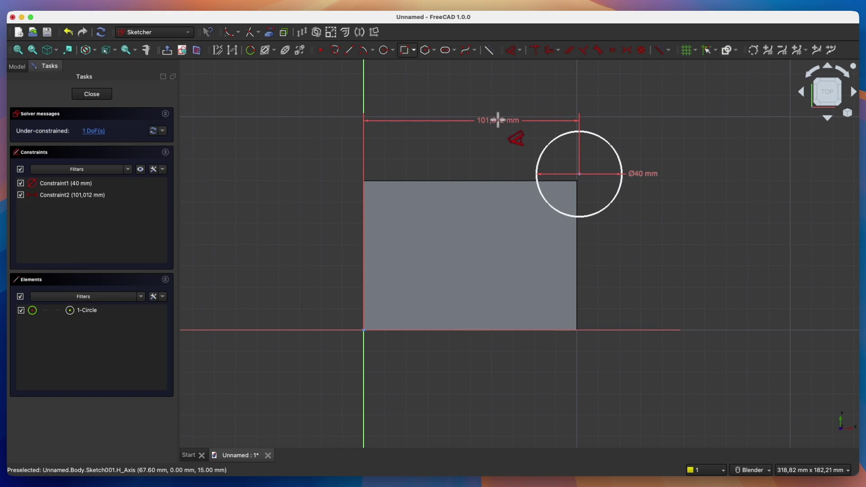
{"action": "left_click", "coordinate": [498, 120]}
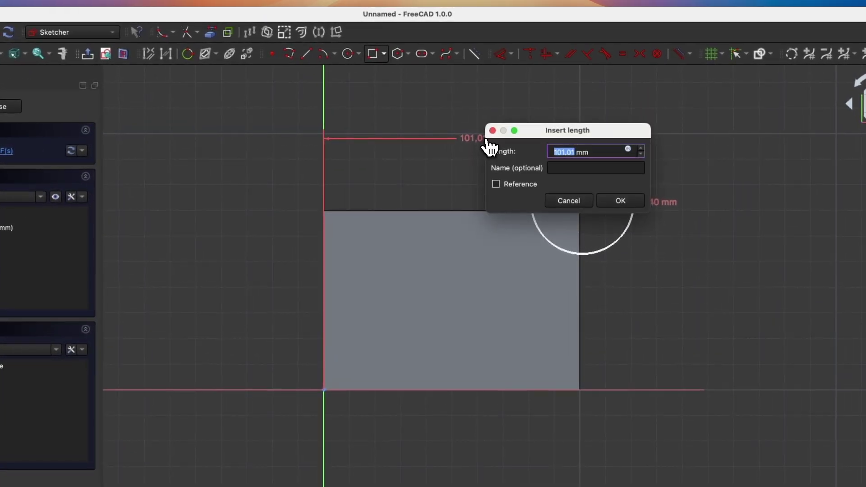
{"action": "type", "text": "100"}
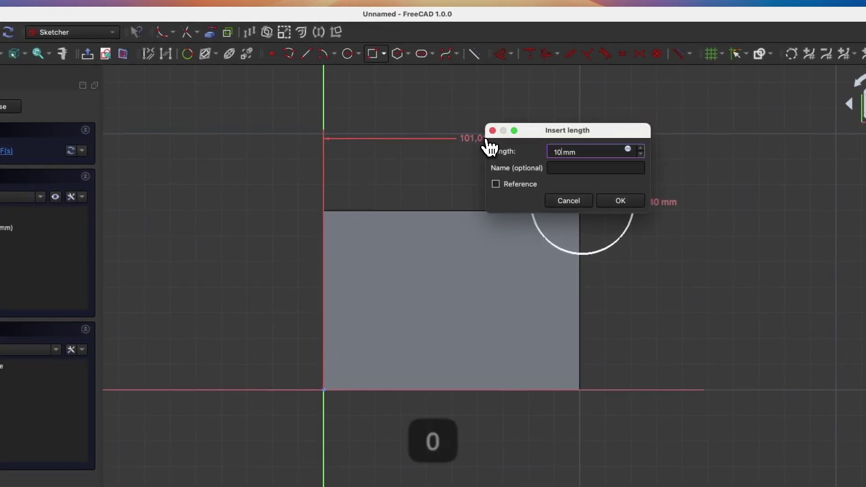
{"action": "key", "text": "Return"}
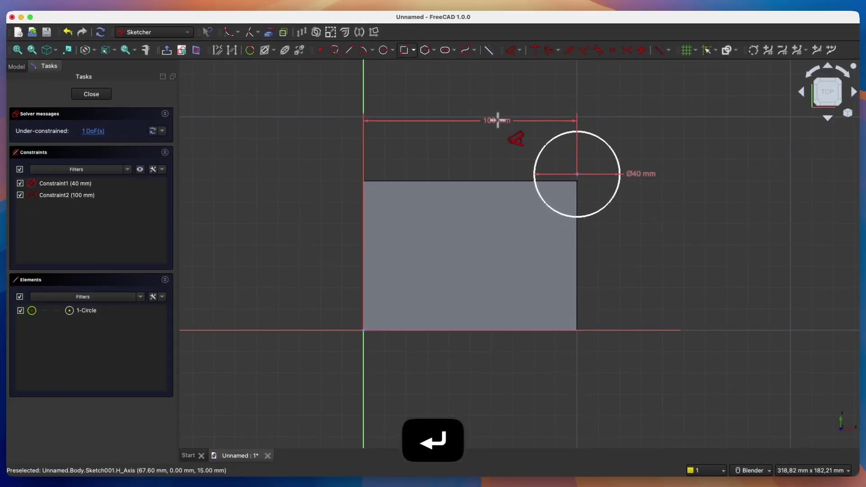
Constrain the circle's centre to a vertical distance of 70 mm from the horizontal axis and close the sketch
{"action": "left_click", "coordinate": [535, 176]}
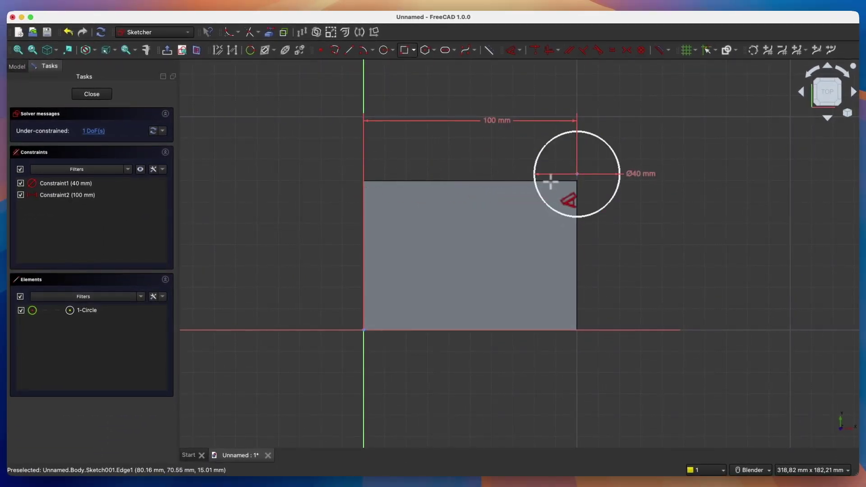
{"action": "key", "text": "d"}
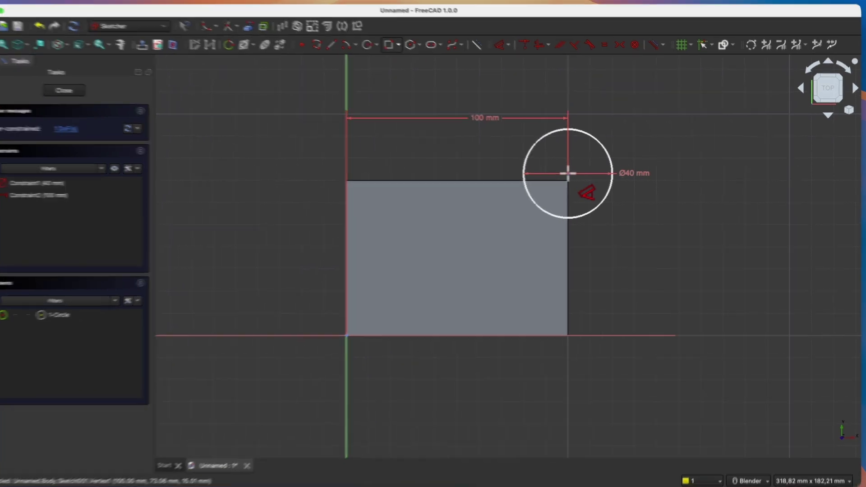
{"action": "left_click", "coordinate": [576, 174]}
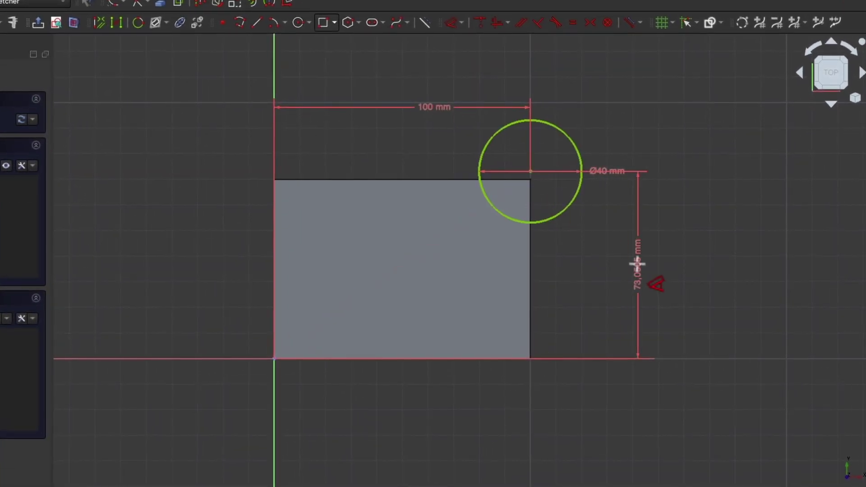
{"action": "left_click", "coordinate": [637, 264]}
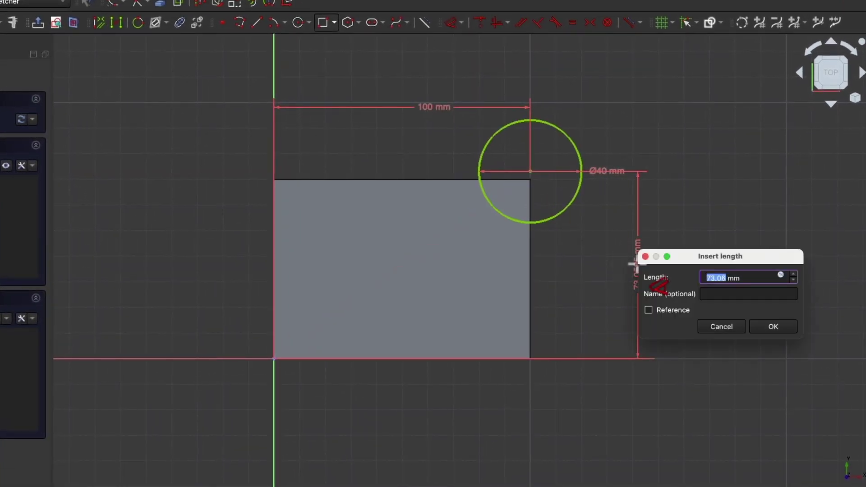
{"action": "type", "text": "70"}
{"action": "key", "text": "Return"}
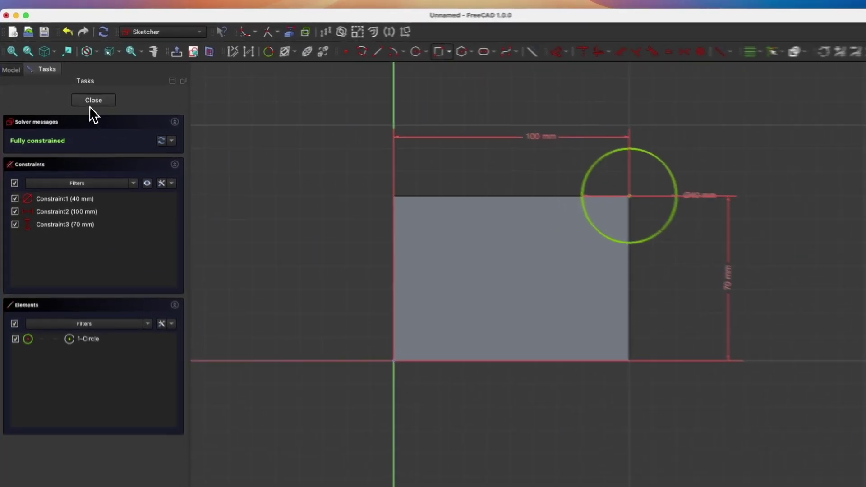
{"action": "left_click", "coordinate": [90, 105]}
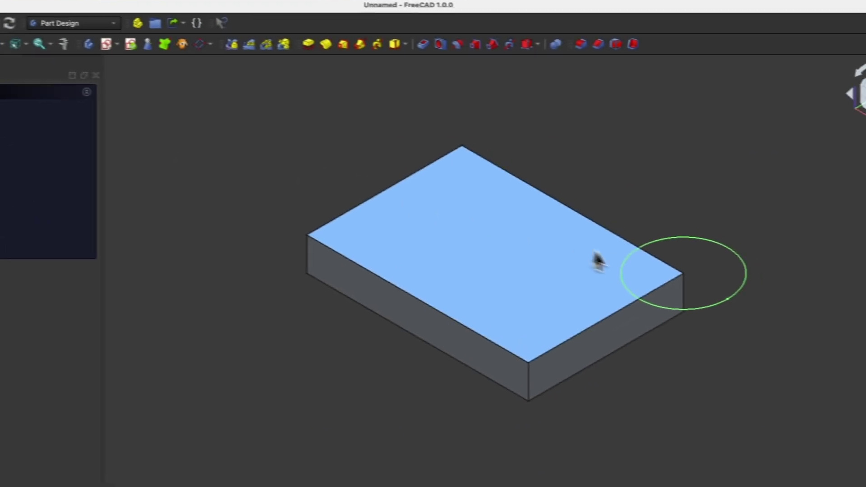
Cut a 5 mm deep pocket into the block's corner from the circle sketch
{"action": "left_click", "coordinate": [640, 237]}
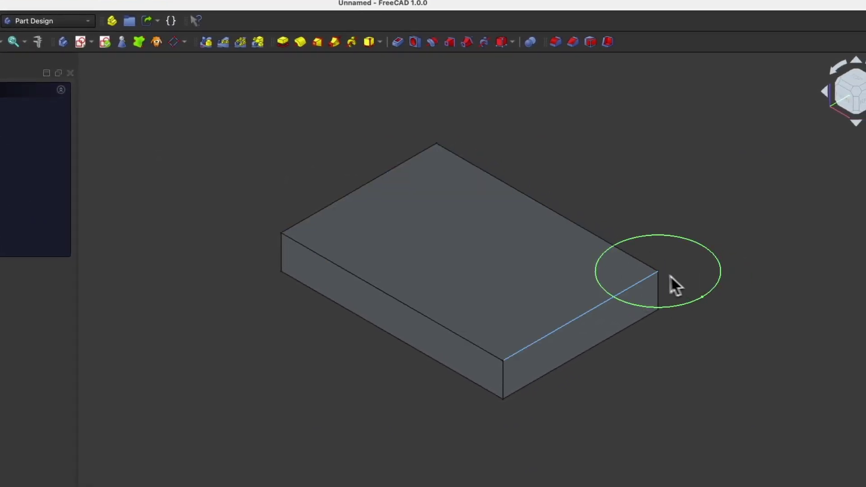
{"action": "left_click", "coordinate": [399, 45]}
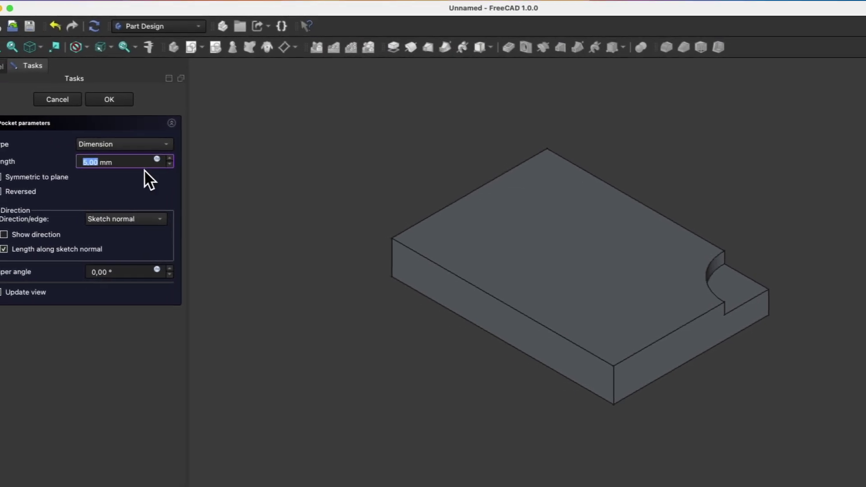
{"action": "left_click", "coordinate": [99, 105]}
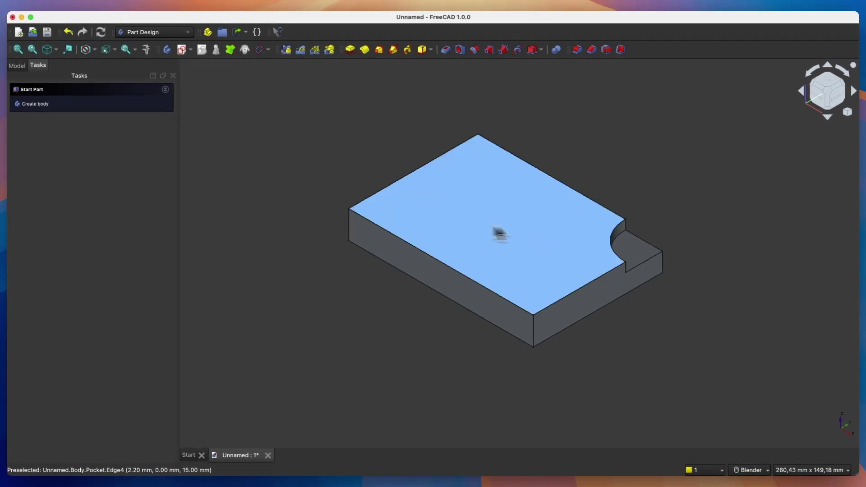
Edit the pad's rectangle sketch, set its horizontal length to 150 mm and close the sketch
{"action": "left_click", "coordinate": [18, 66]}
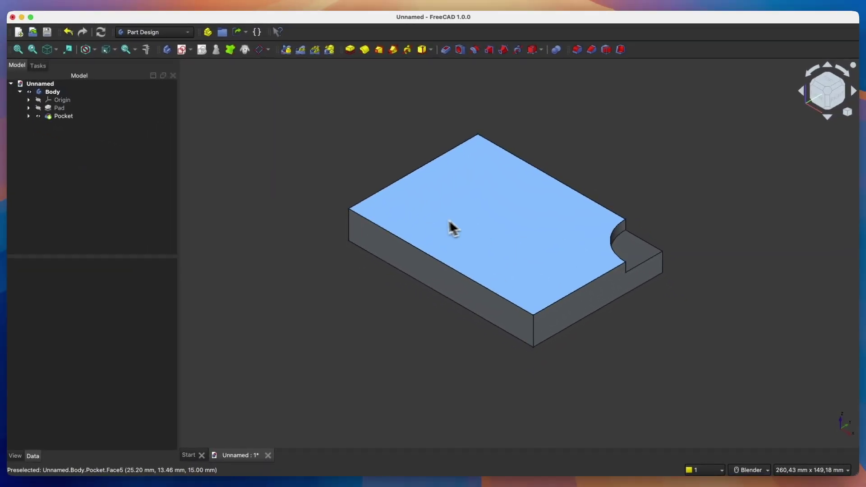
{"action": "left_click", "coordinate": [28, 107]}
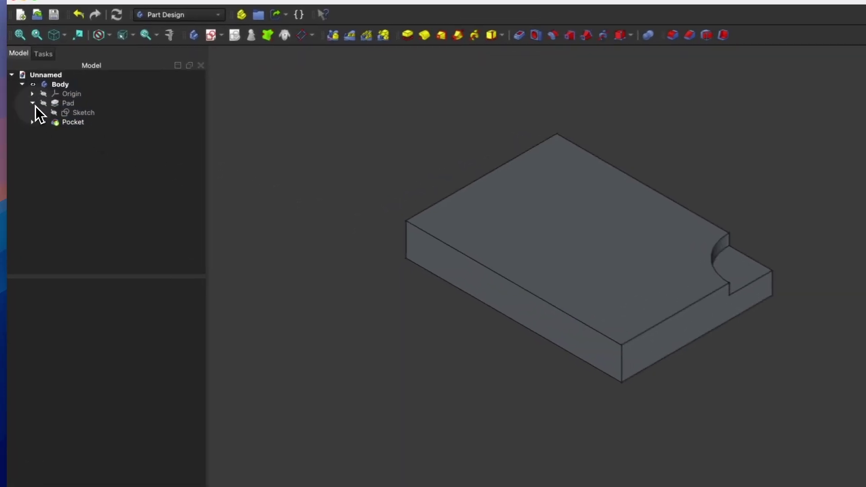
{"action": "left_click", "coordinate": [64, 116]}
{"action": "left_click", "coordinate": [110, 142]}
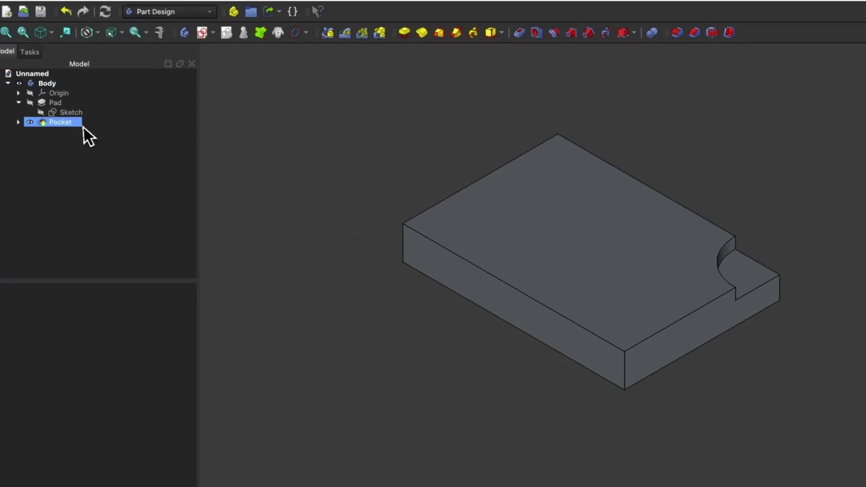
{"action": "left_click", "coordinate": [72, 107]}
{"action": "right_click", "coordinate": [73, 108]}
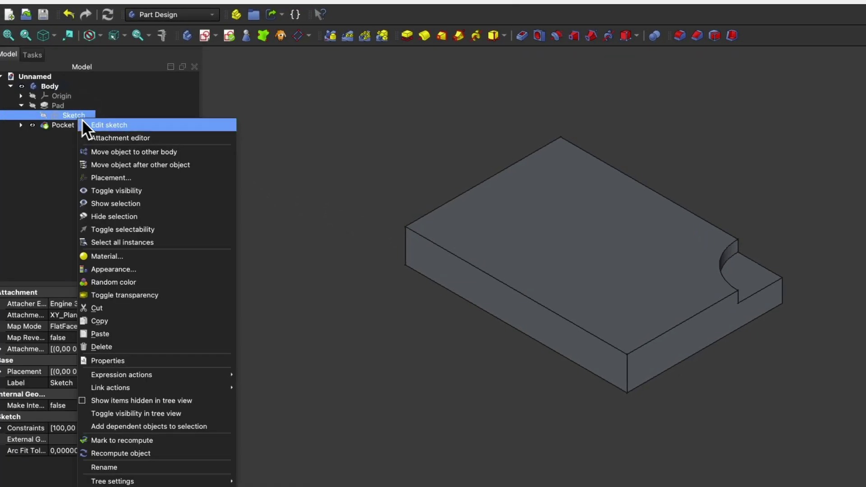
{"action": "left_click", "coordinate": [112, 127]}
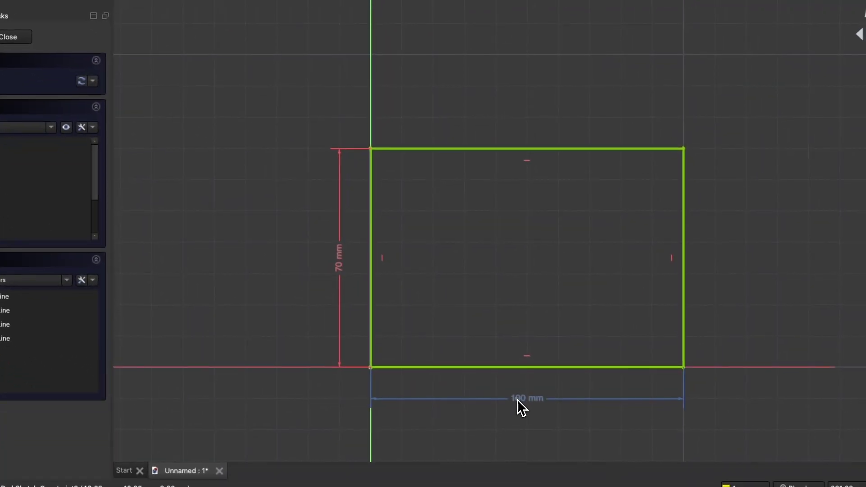
{"action": "double_click", "coordinate": [518, 400]}
{"action": "type", "text": "150"}
{"action": "key", "text": "Return"}
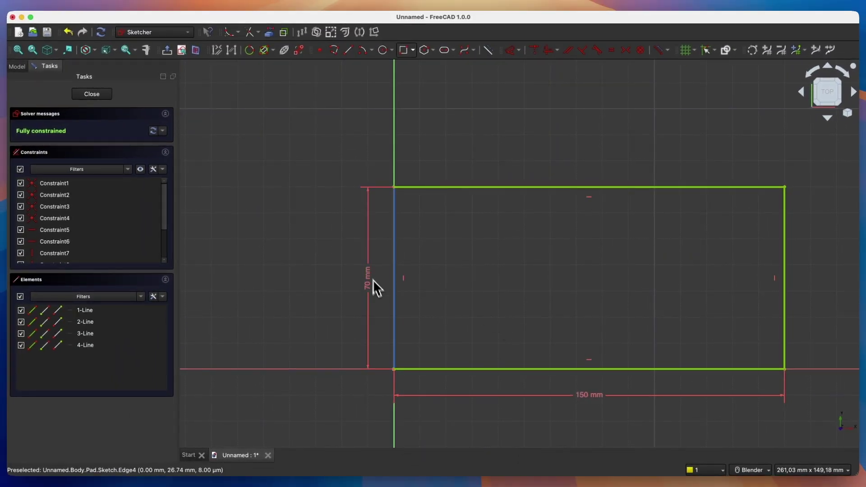
{"action": "left_click", "coordinate": [92, 94]}
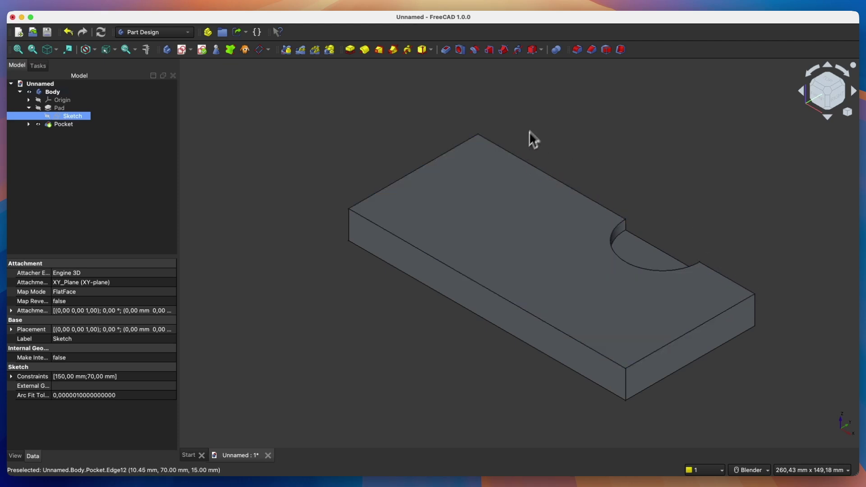
Set the horizontal length of the pad's rectangle sketch back to 100 mm and close the sketch
{"action": "double_click", "coordinate": [75, 118]}
{"action": "double_click", "coordinate": [583, 397]}
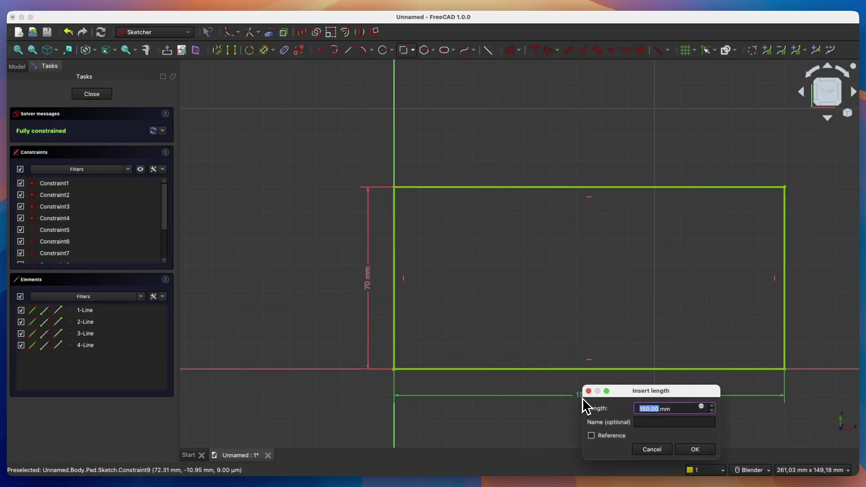
{"action": "type", "text": "100"}
{"action": "key", "text": "Return"}
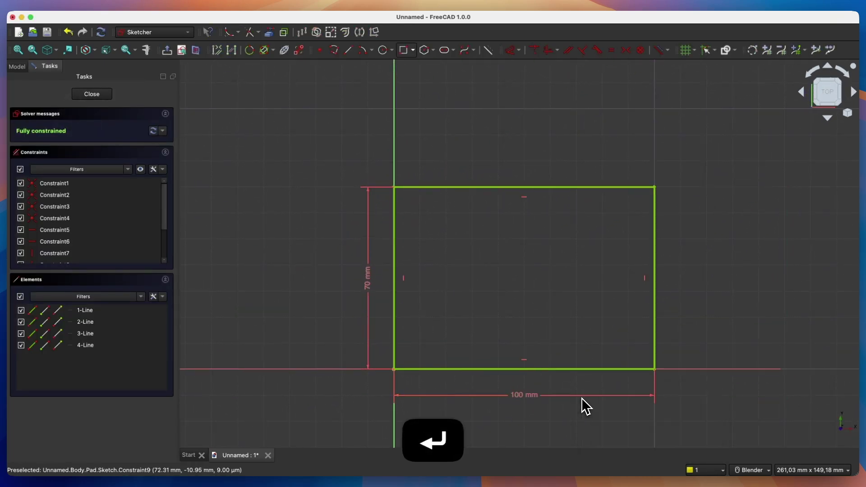
{"action": "key", "text": "Escape"}
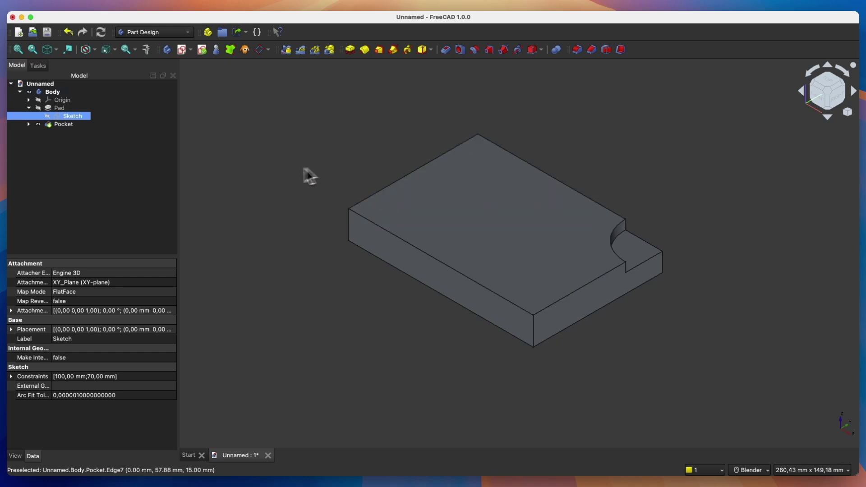
Delete the pocket feature while keeping its circle sketch, and open that sketch for editing
{"action": "left_click", "coordinate": [68, 127]}
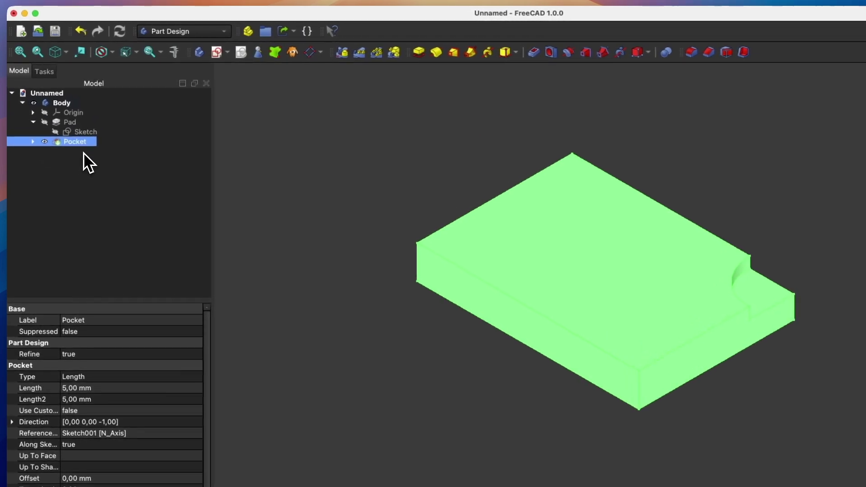
{"action": "key", "text": "BackSpace"}
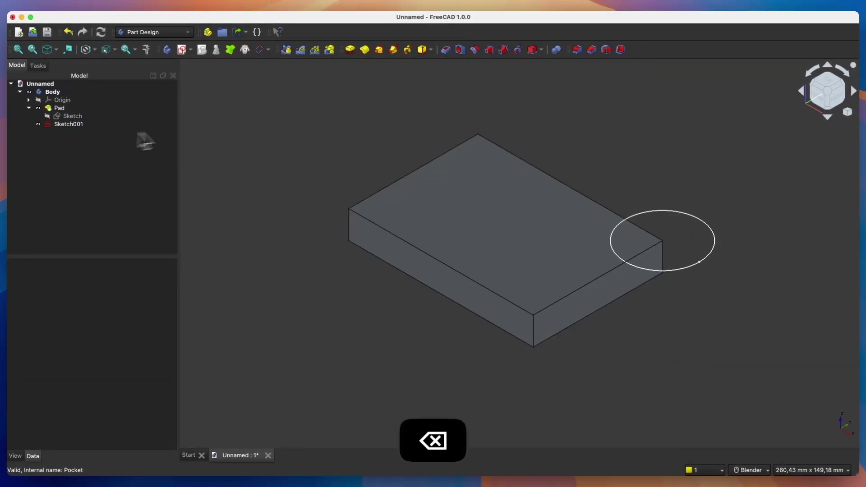
{"action": "left_click", "coordinate": [69, 127]}
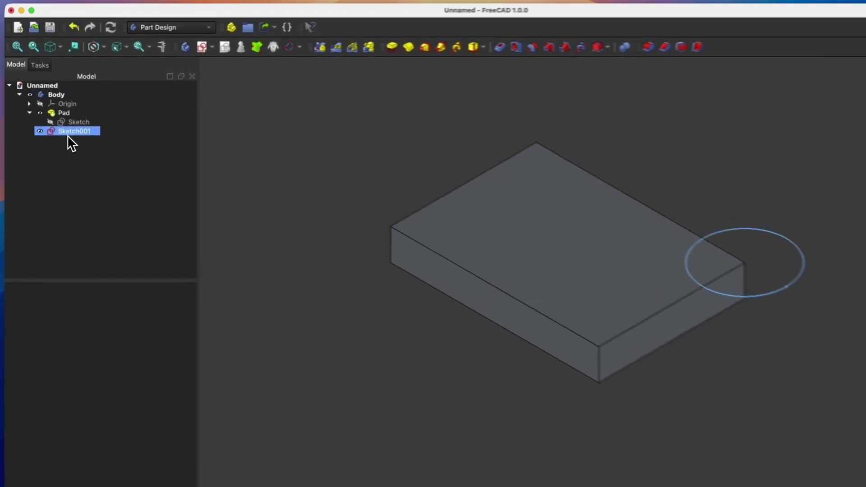
{"action": "right_click", "coordinate": [66, 128]}
{"action": "left_click", "coordinate": [110, 146]}
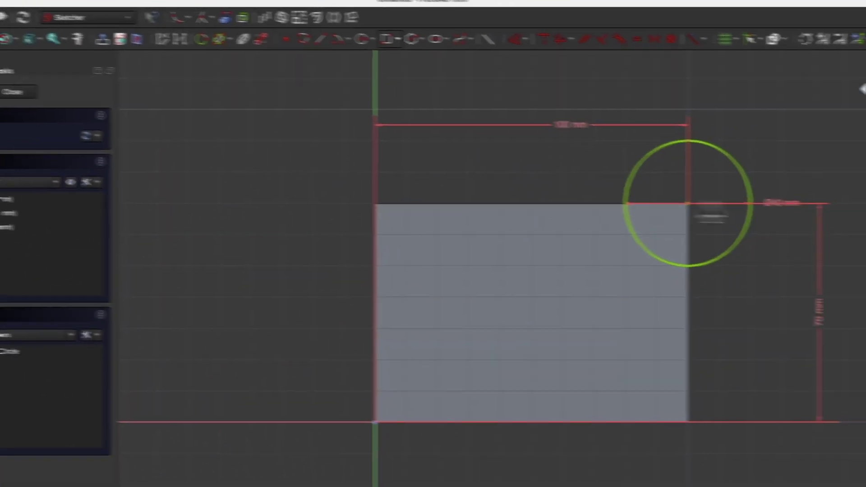
Delete the horizontal and vertical distance constraints of the circle's centre and move the 40 mm circle off the block's corner
{"action": "left_click", "coordinate": [501, 126]}
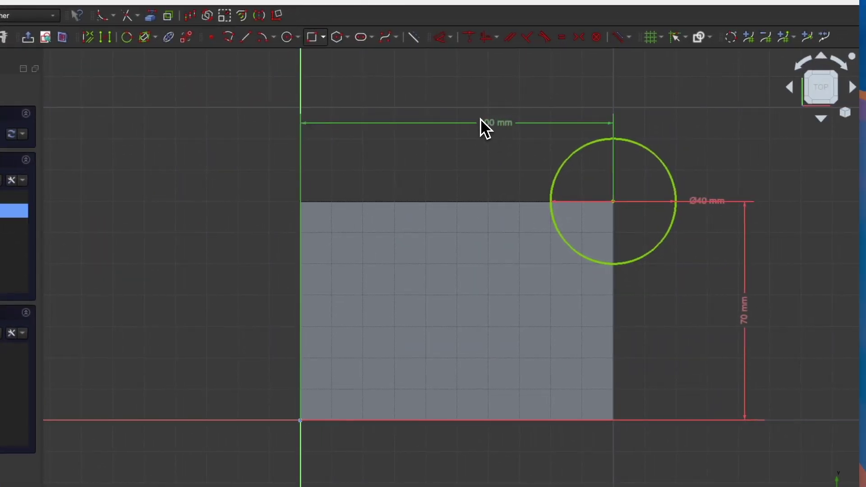
{"action": "key", "text": "BackSpace"}
{"action": "left_click", "coordinate": [742, 311]}
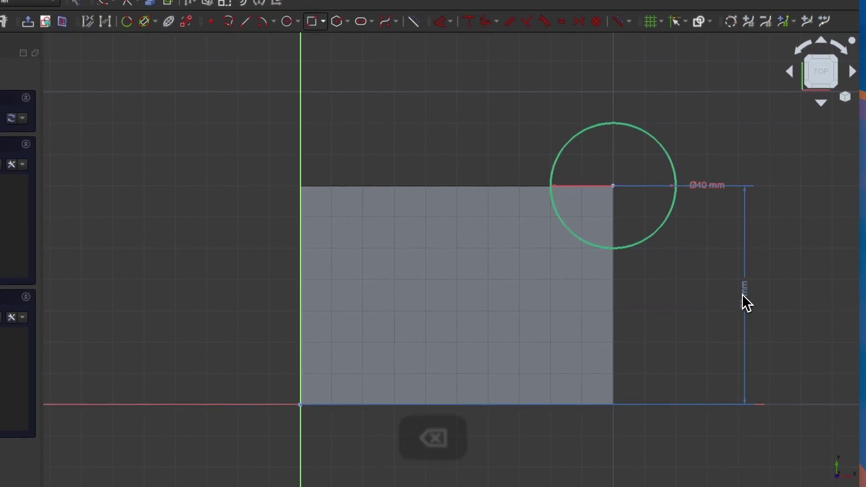
{"action": "key", "text": "BackSpace"}
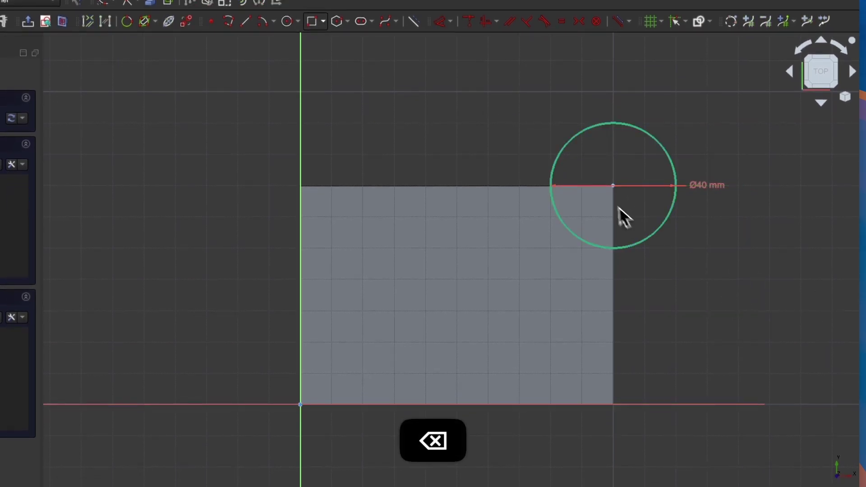
{"action": "left_click_drag", "start_coordinate": [612, 186], "coordinate": [642, 165]}
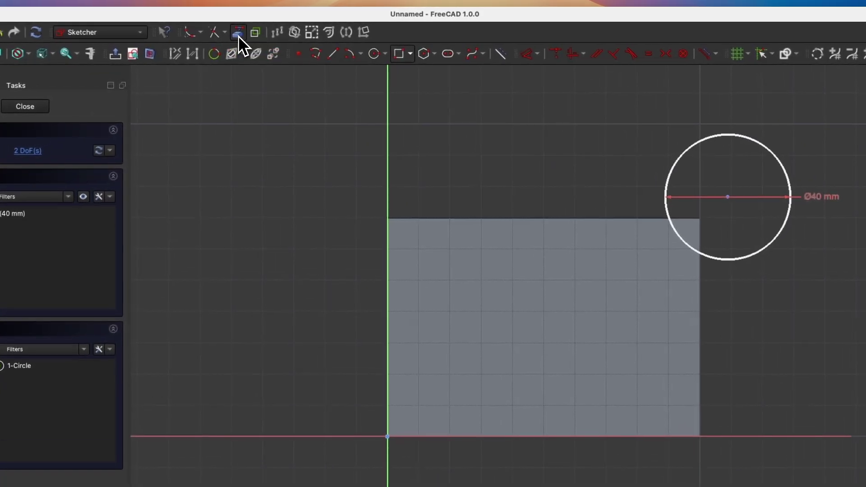
Add the block's edge opposite the horizontal axis as external geometry and make the circle's centre coincident with its far endpoint
{"action": "left_click", "coordinate": [240, 36]}
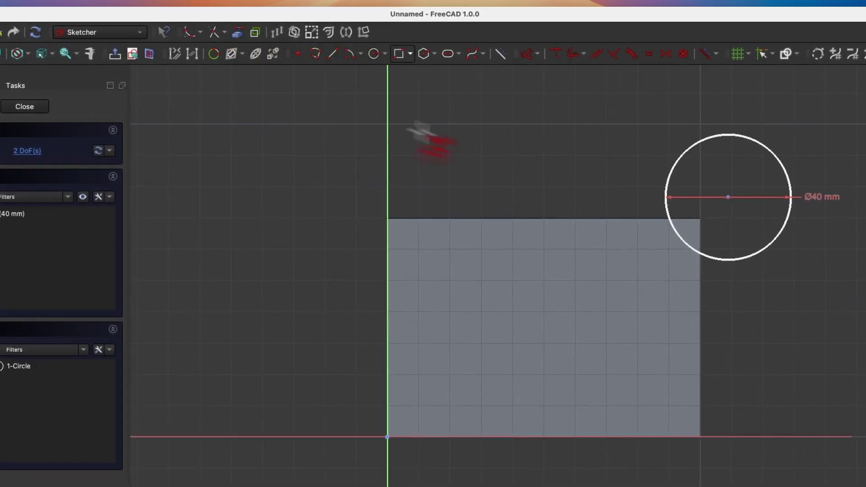
{"action": "left_click", "coordinate": [598, 219]}
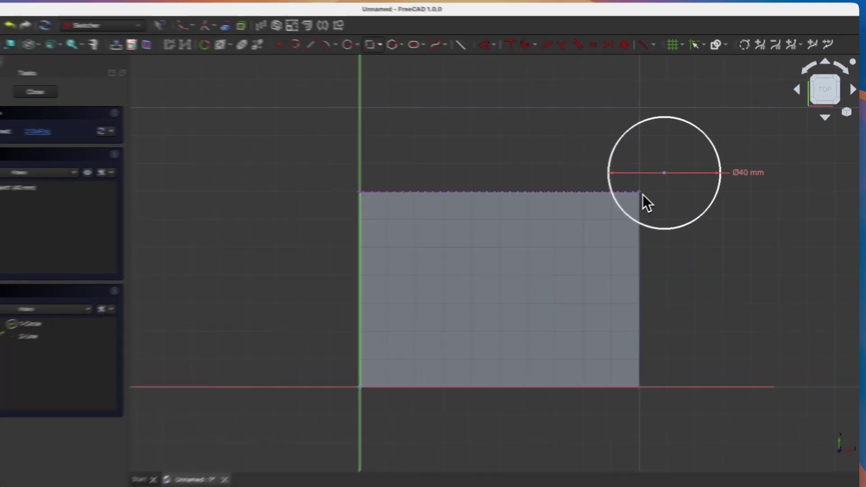
{"action": "left_click", "coordinate": [644, 192]}
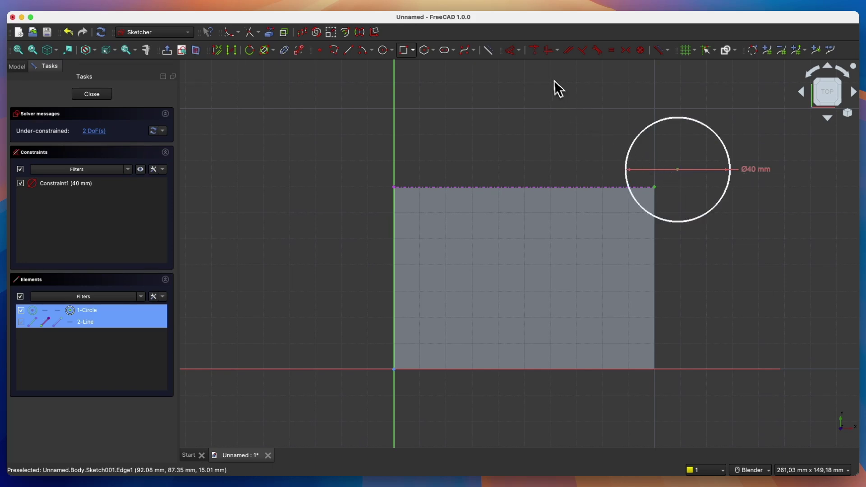
{"action": "left_click", "coordinate": [534, 53]}
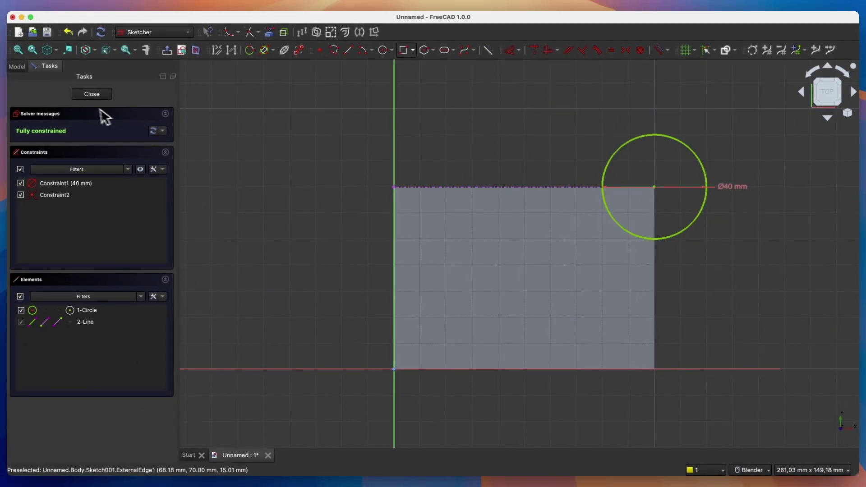
Close the circle sketch and cut it 5 mm deep into the block as a pocket
{"action": "left_click", "coordinate": [92, 94]}
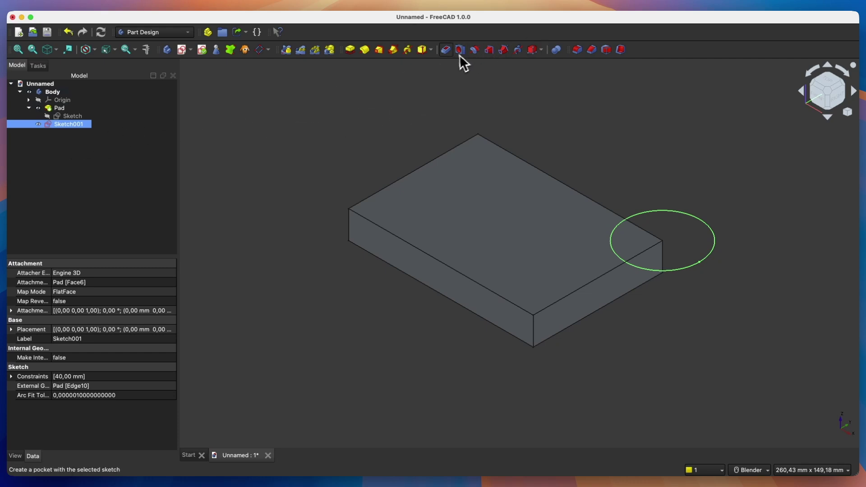
{"action": "left_click", "coordinate": [459, 53]}
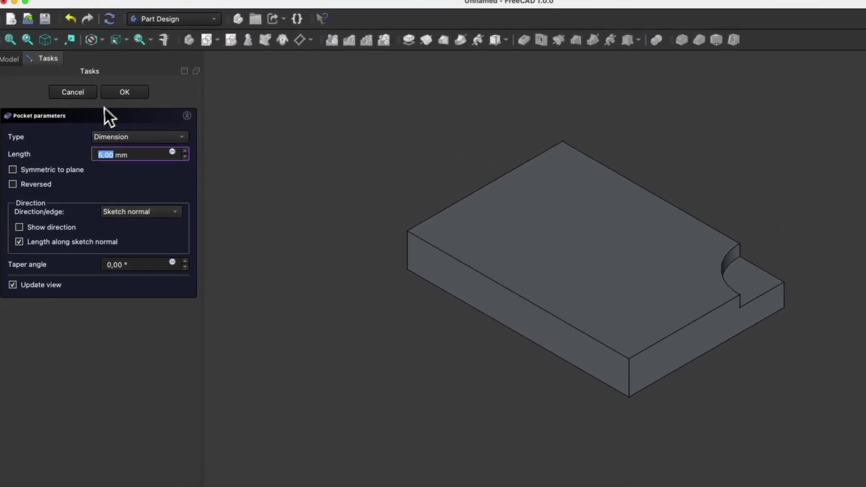
{"action": "left_click", "coordinate": [118, 94]}
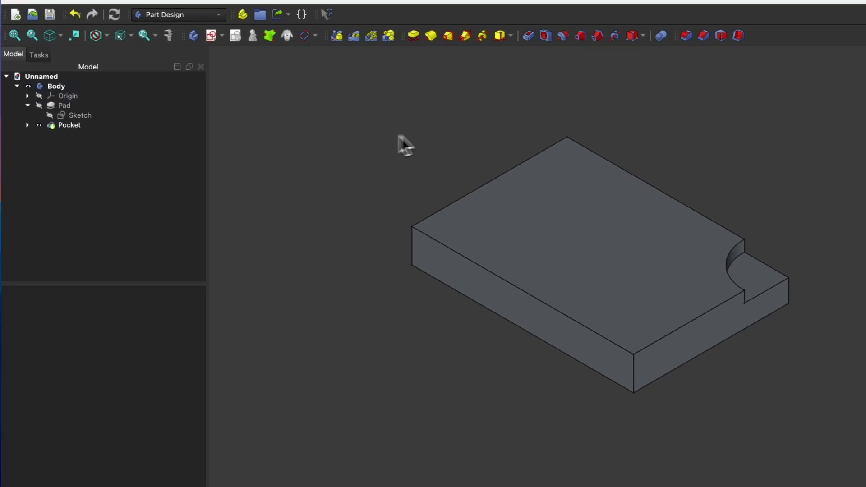
Edit the pad's rectangle sketch again, set its horizontal length to 150 mm and close the sketch
{"action": "left_click", "coordinate": [79, 117]}
{"action": "right_click", "coordinate": [81, 122]}
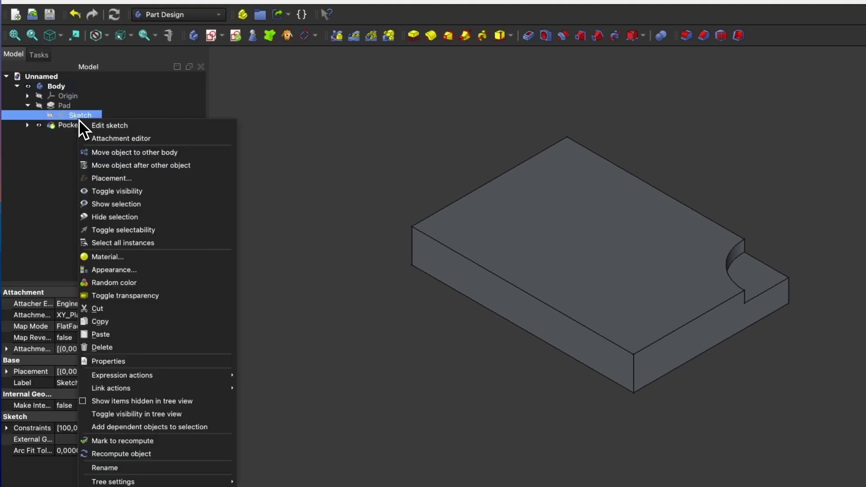
{"action": "left_click", "coordinate": [118, 125]}
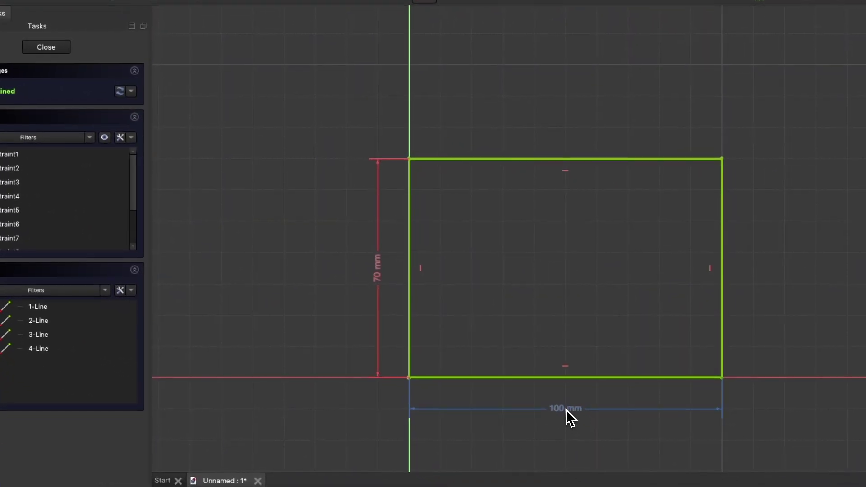
{"action": "double_click", "coordinate": [599, 434]}
{"action": "type", "text": "150"}
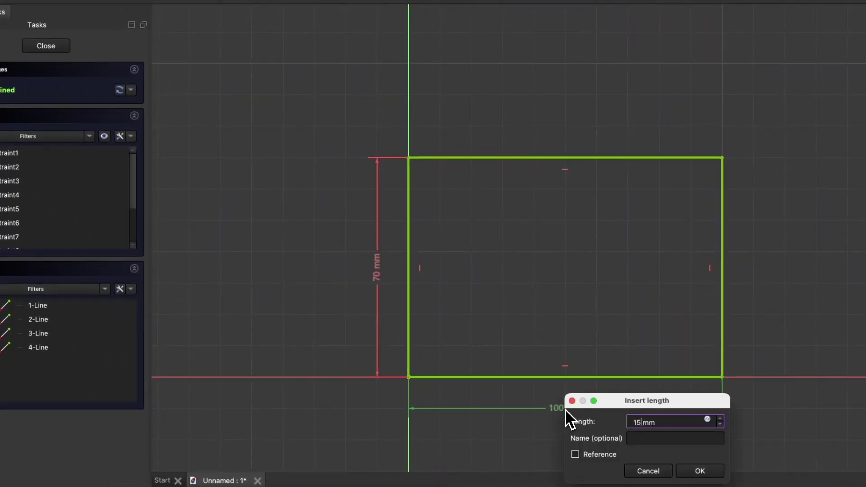
{"action": "key", "text": "Return"}
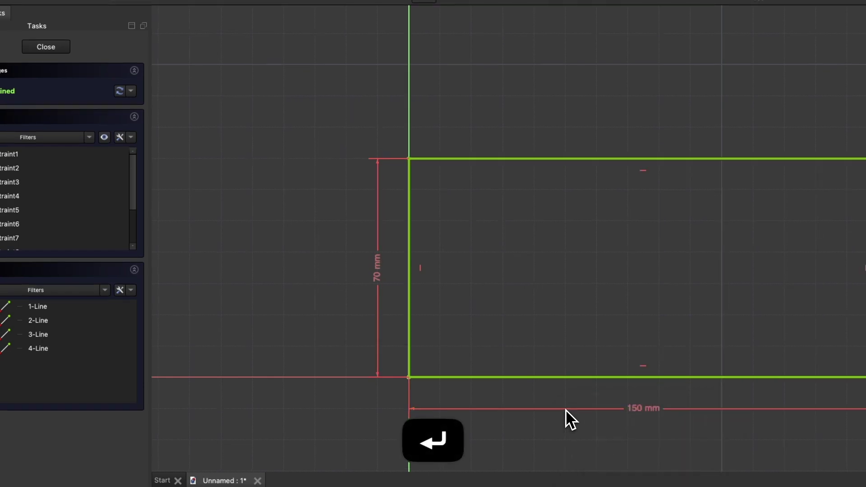
{"action": "left_click", "coordinate": [95, 100]}
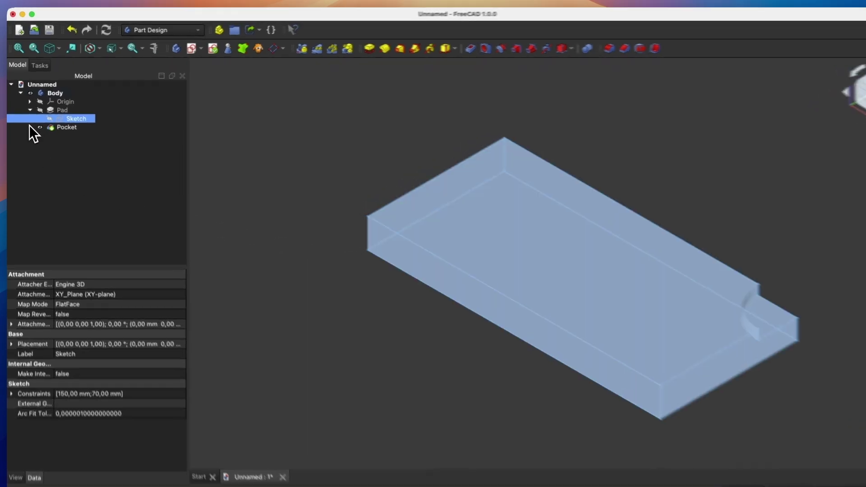
Open the pocket's circle sketch to examine how the circle is attached to the external edge
{"action": "left_click", "coordinate": [29, 124]}
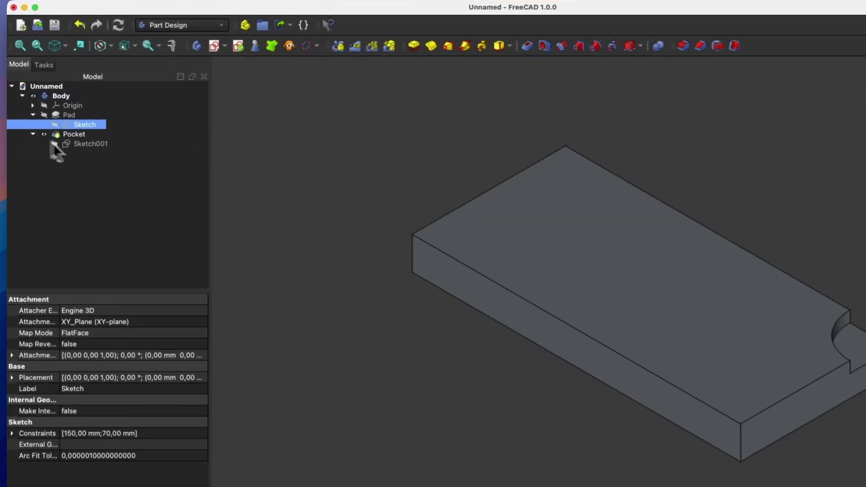
{"action": "right_click", "coordinate": [95, 151]}
{"action": "left_click", "coordinate": [135, 154]}
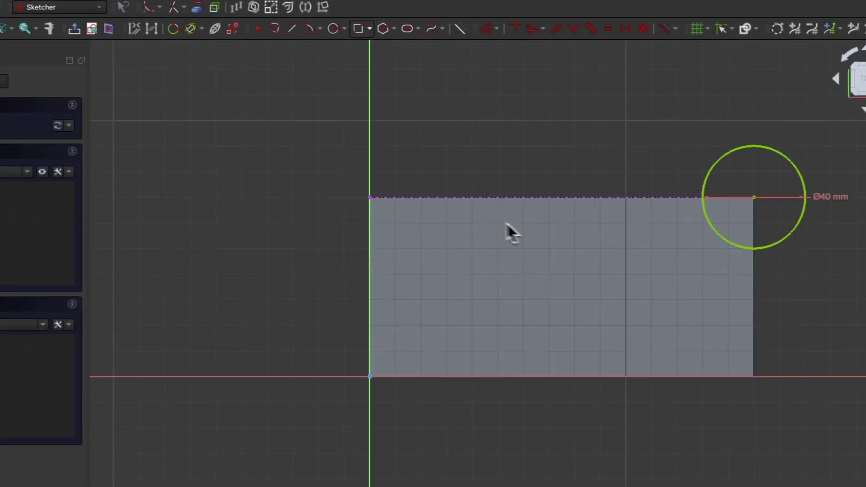
Close the pocket's circle sketch and start a new sketch on the block's top face
{"action": "scroll", "coordinate": [674, 205], "scroll_direction": "up", "scroll_amount": 3}
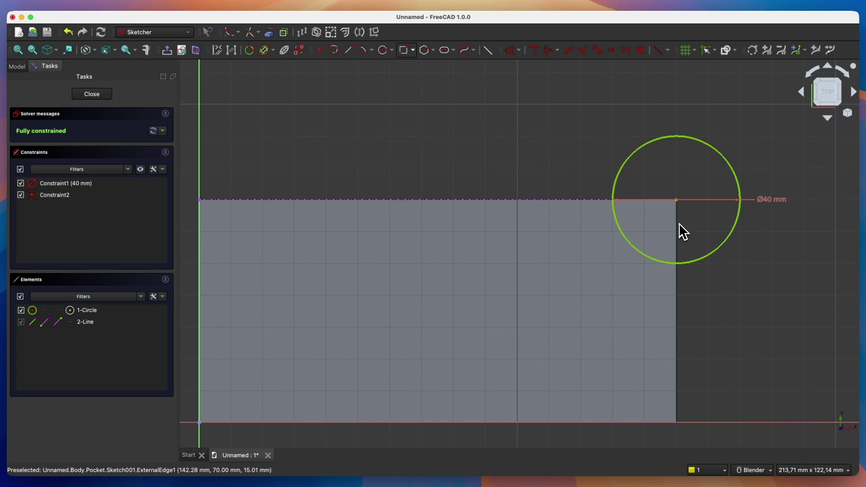
{"action": "left_click", "coordinate": [96, 94]}
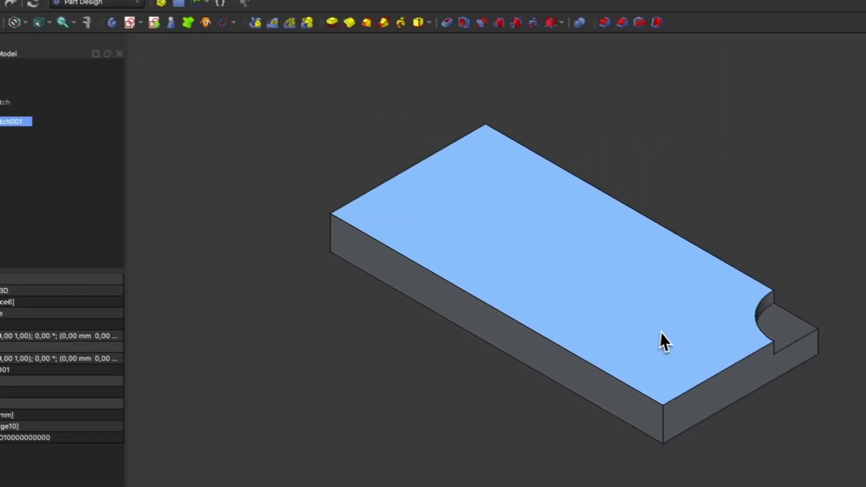
{"action": "left_click", "coordinate": [661, 319]}
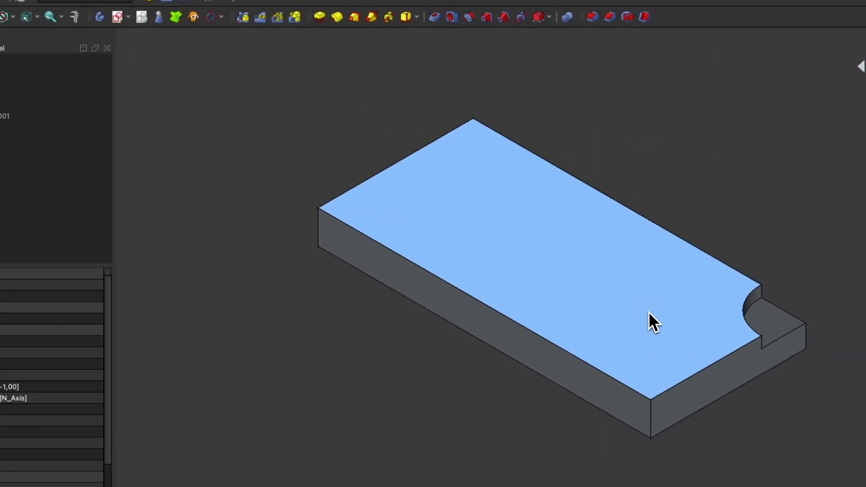
{"action": "left_click", "coordinate": [117, 17]}
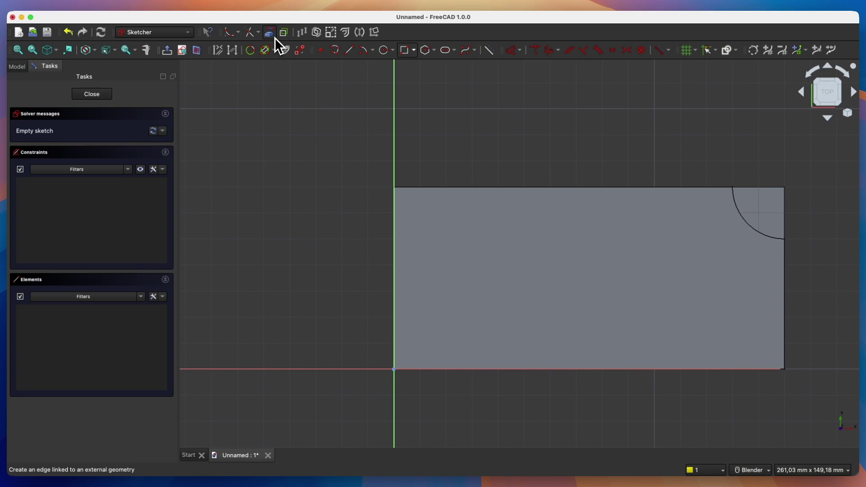
Add the straight short-side edge next to the pocket as external geometry and draw a 15 mm circle centred on its endpoint at the pocket arc
{"action": "left_click", "coordinate": [272, 34]}
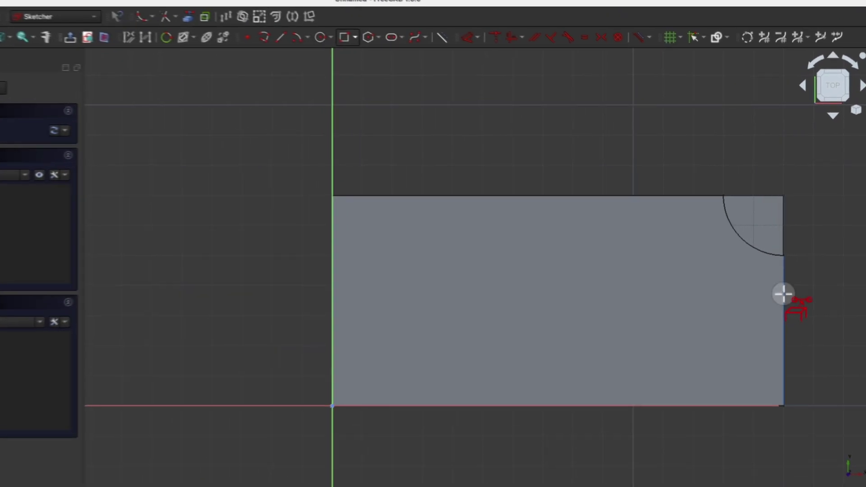
{"action": "left_click", "coordinate": [785, 273]}
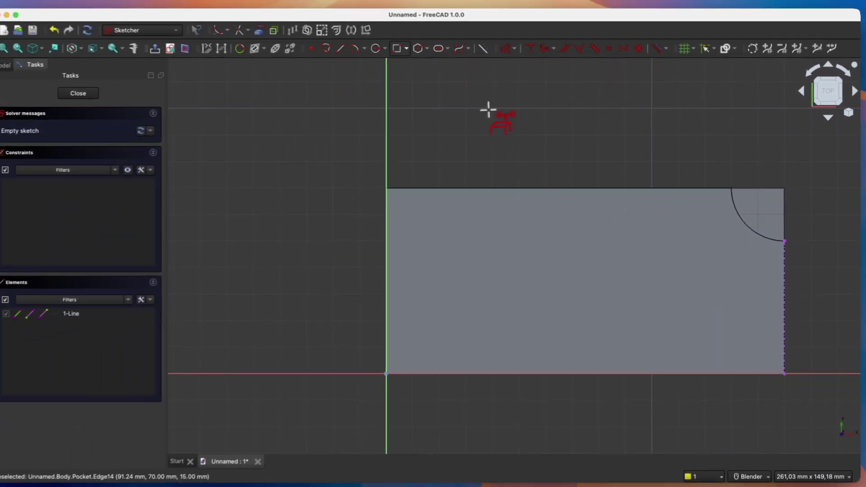
{"action": "left_click", "coordinate": [386, 53]}
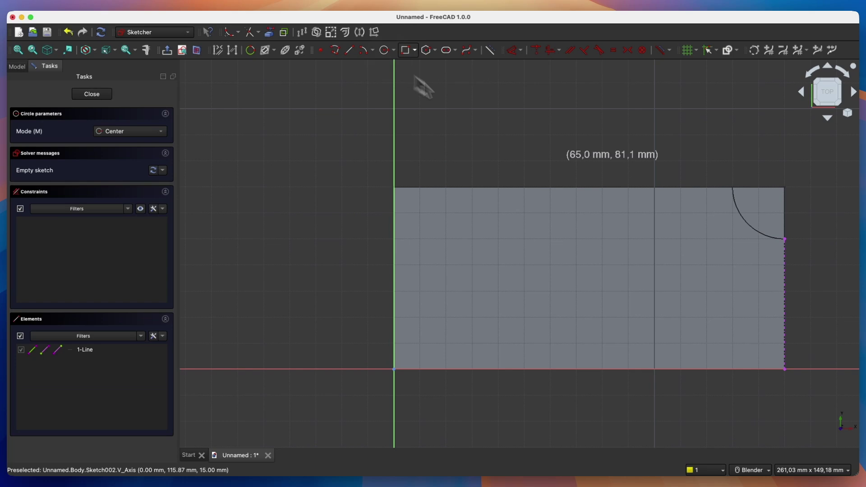
{"action": "left_click", "coordinate": [784, 239]}
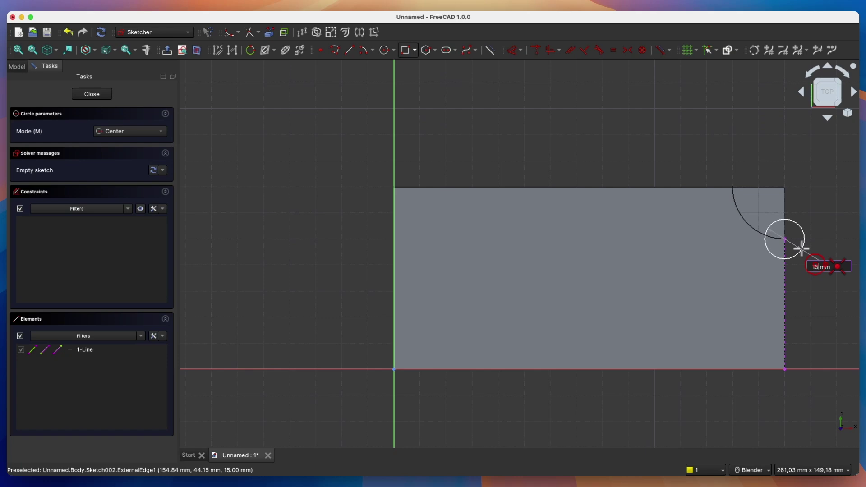
{"action": "key", "text": "Return"}
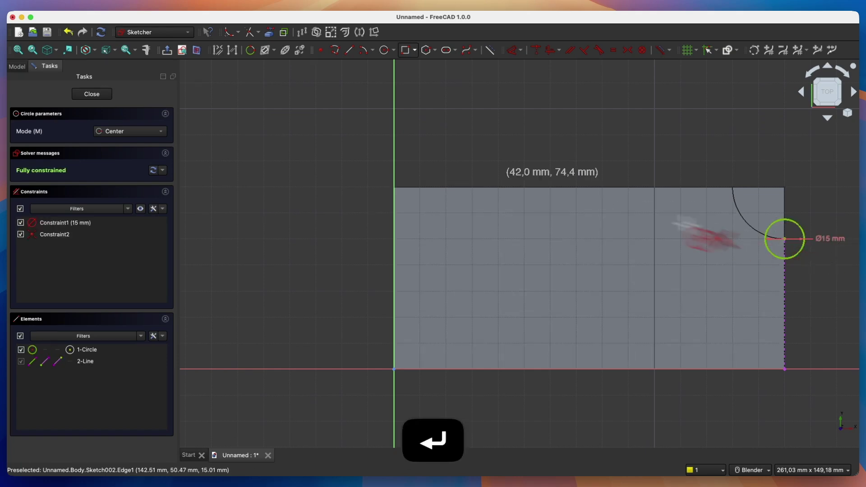
Close the 15 mm circle sketch and cut it 7 mm deep into the block as a pocket
{"action": "left_click", "coordinate": [77, 95]}
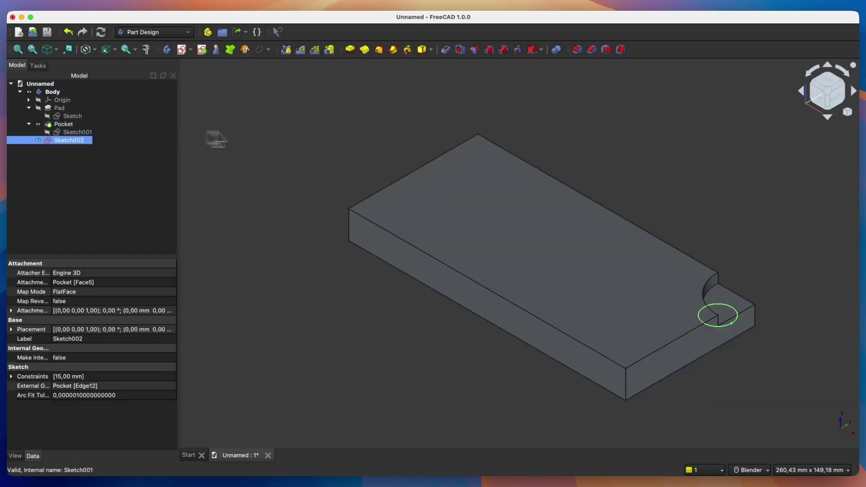
{"action": "left_click", "coordinate": [444, 53]}
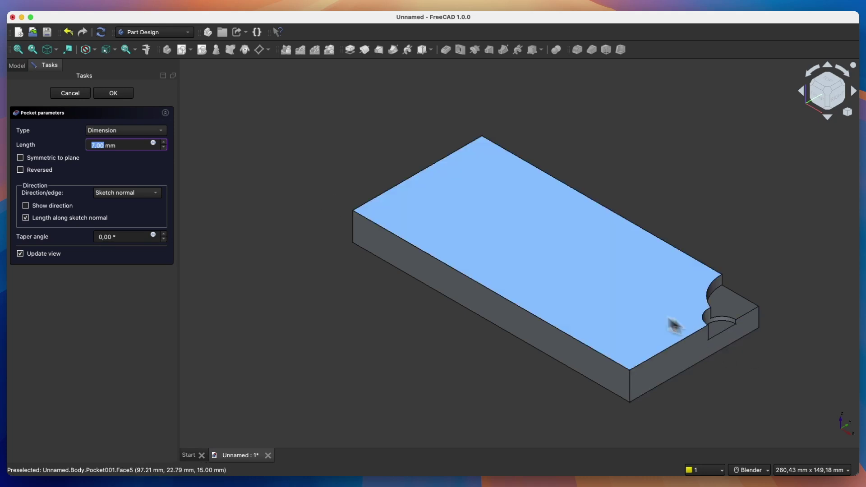
{"action": "left_click", "coordinate": [114, 93]}
Edit the pad's rectangle sketch again and set its horizontal length to 120 mm
{"action": "left_click", "coordinate": [79, 107]}
{"action": "left_click", "coordinate": [57, 116]}
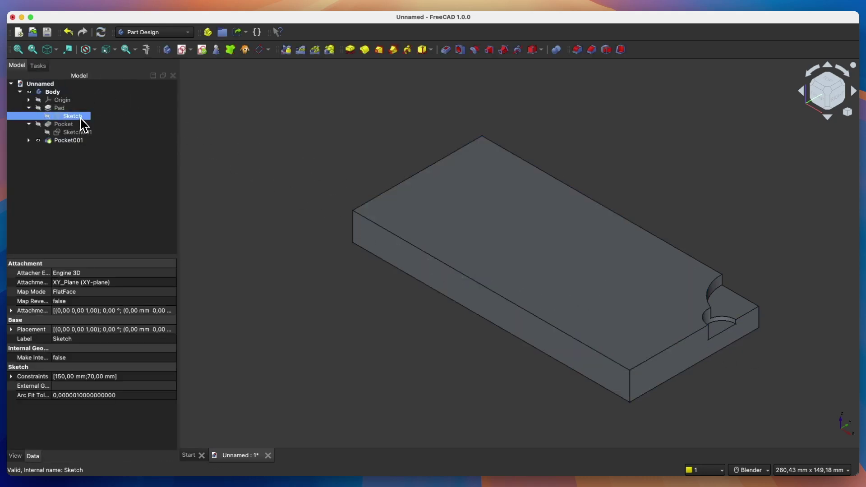
{"action": "right_click", "coordinate": [80, 117]}
{"action": "left_click", "coordinate": [111, 125]}
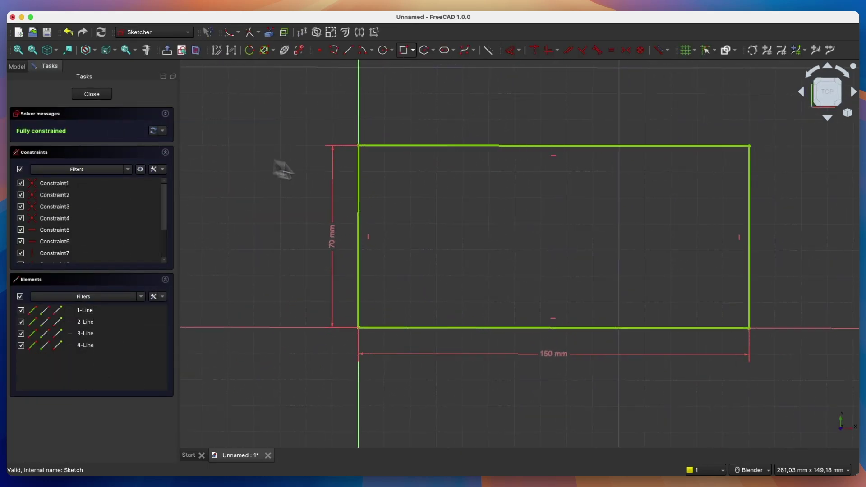
{"action": "double_click", "coordinate": [550, 354]}
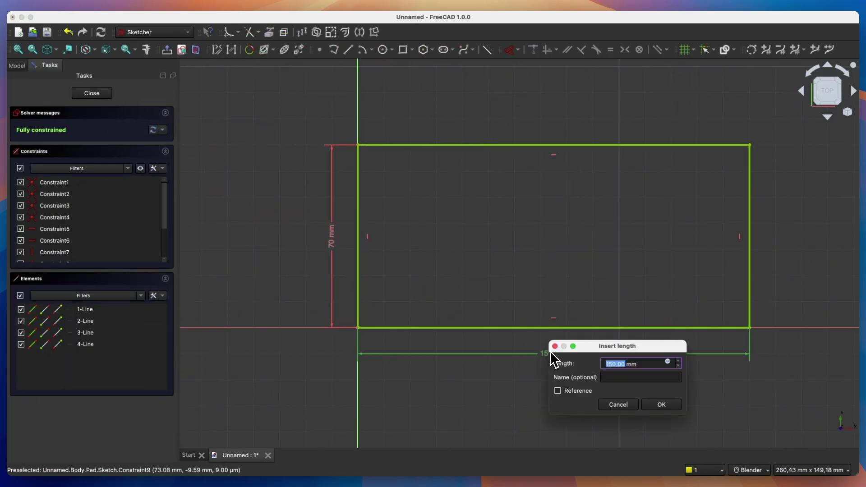
{"action": "type", "text": "120"}
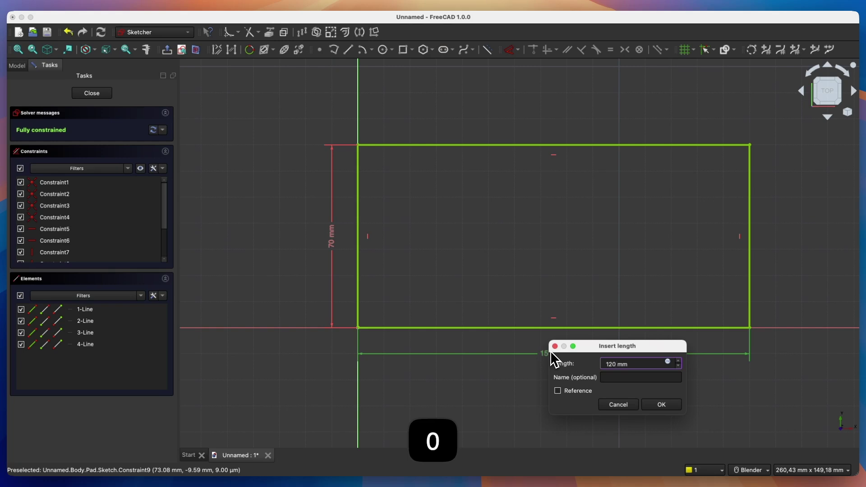
{"action": "key", "text": "Return"}
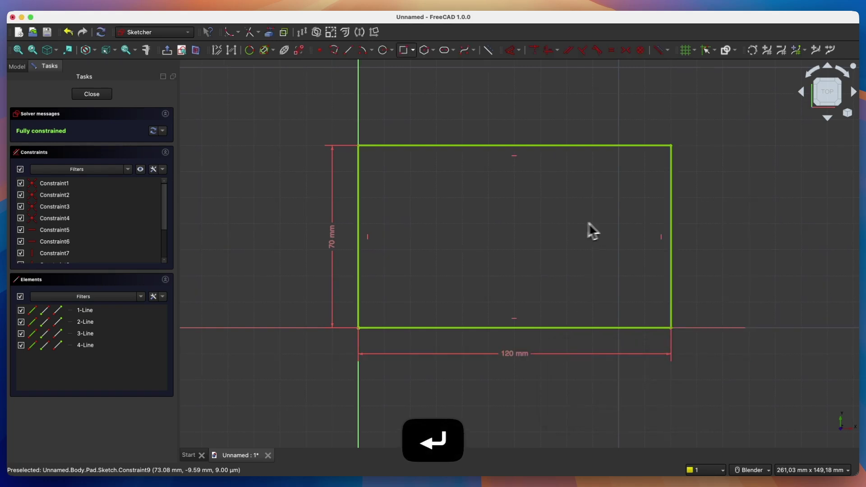
Set the rectangle's vertical length to 90 mm and close the sketch
{"action": "double_click", "coordinate": [334, 237]}
{"action": "type", "text": "8"}
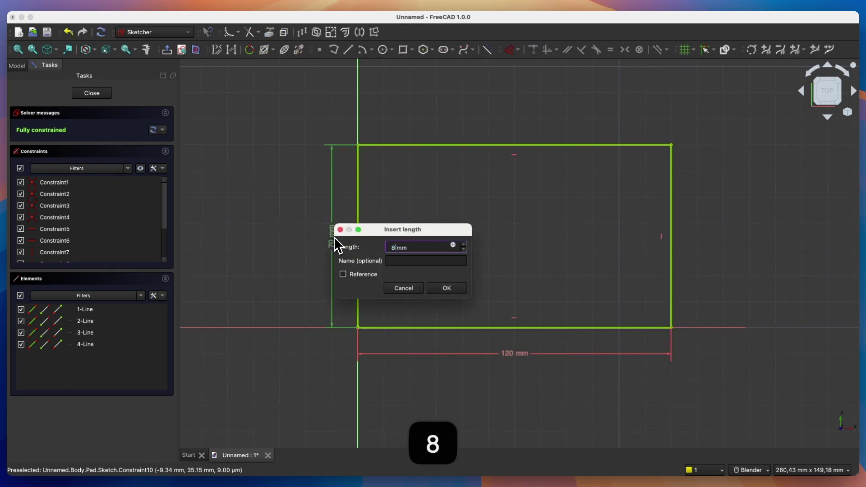
{"action": "key", "text": "BackSpace"}
{"action": "type", "text": "90"}
{"action": "key", "text": "Return"}
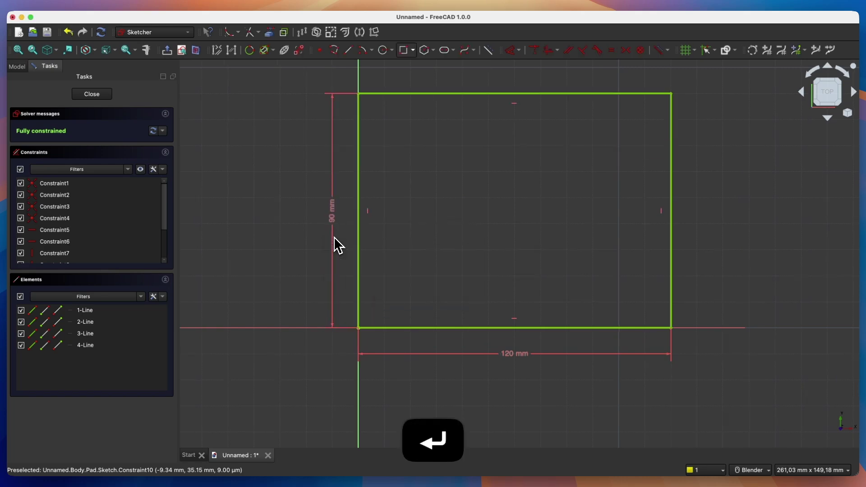
{"action": "left_click", "coordinate": [109, 97]}
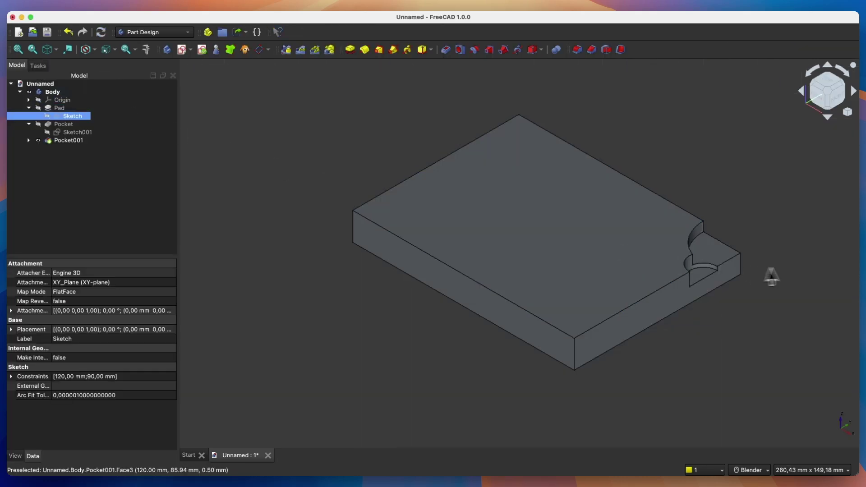
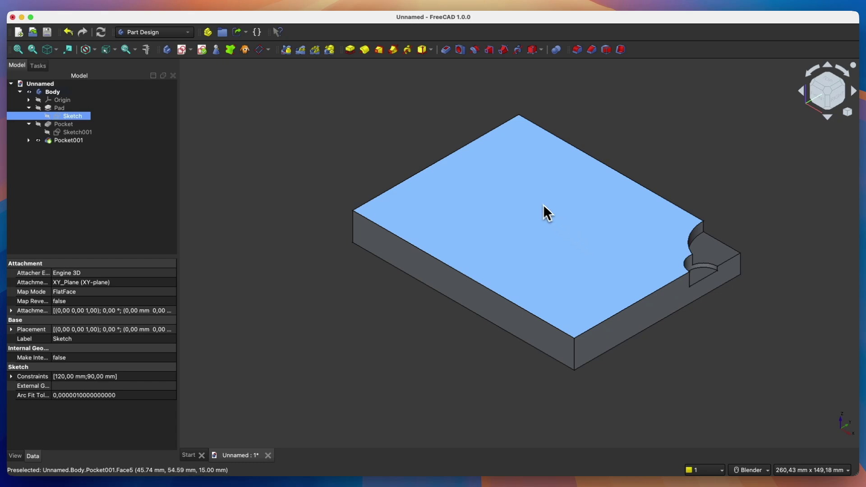
Start a sketch on the block's top face and add the two outer edges leading to the pocketed corner as external geometry
{"action": "left_click", "coordinate": [536, 216]}
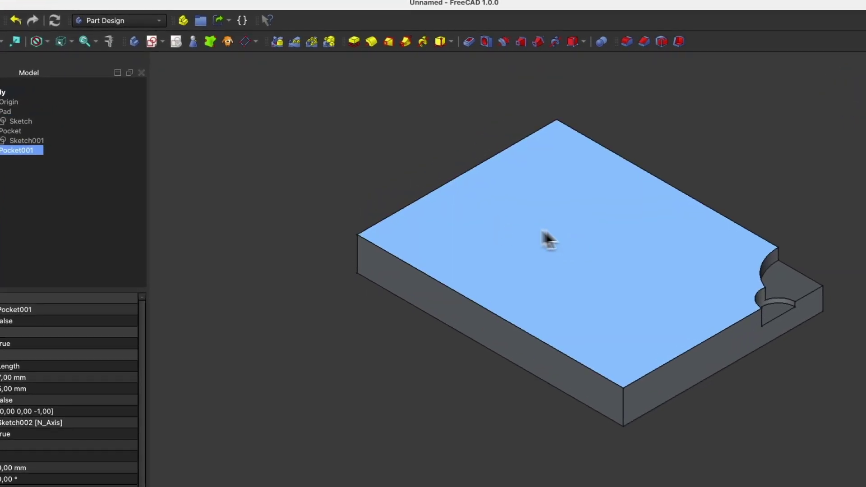
{"action": "left_click", "coordinate": [533, 220]}
{"action": "left_click", "coordinate": [152, 43]}
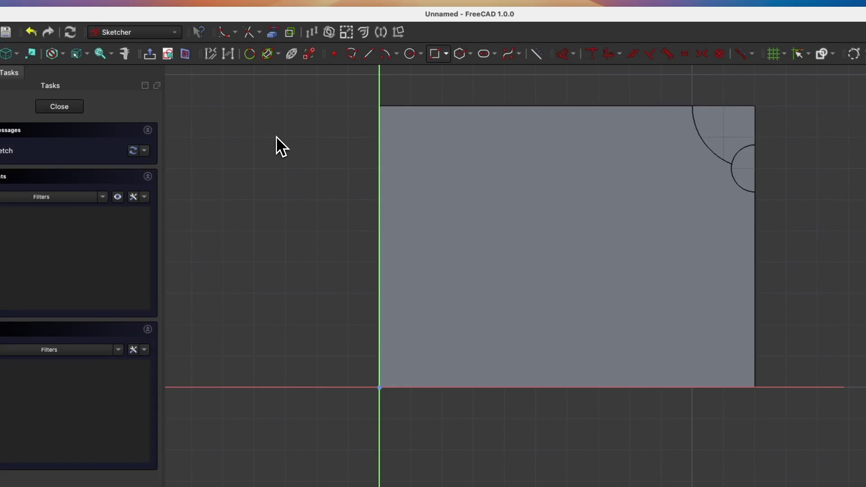
{"action": "left_click", "coordinate": [271, 38]}
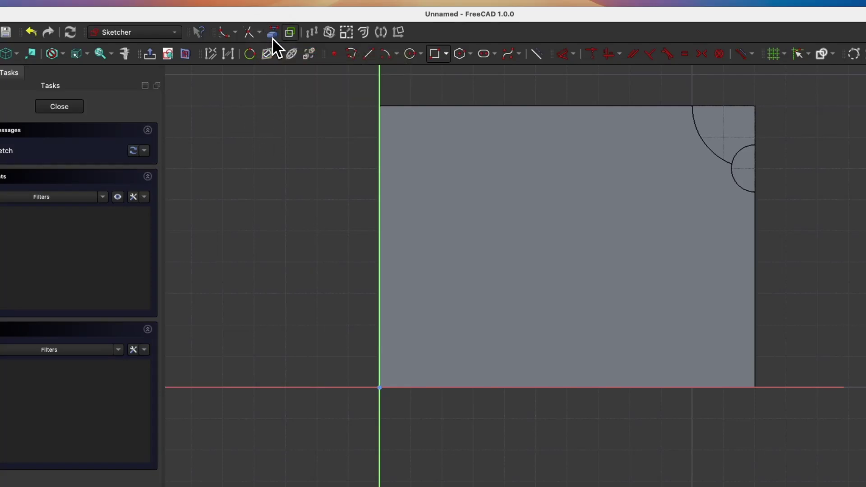
{"action": "left_click", "coordinate": [438, 106]}
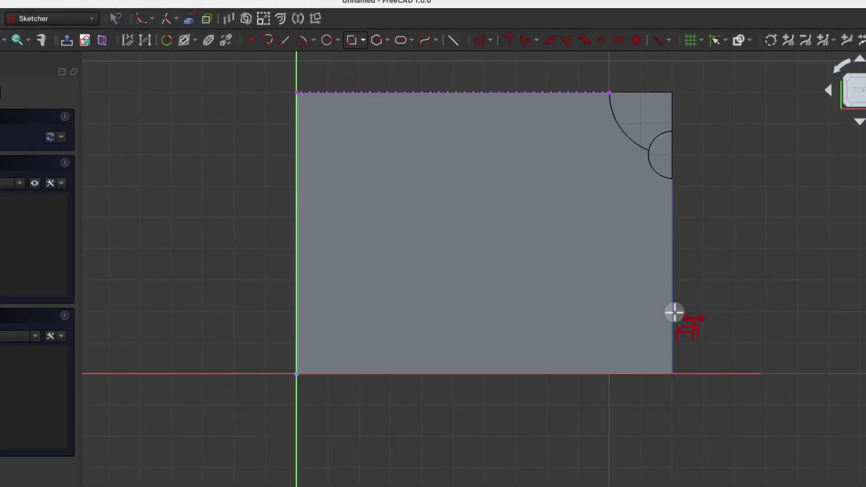
{"action": "left_click", "coordinate": [689, 314]}
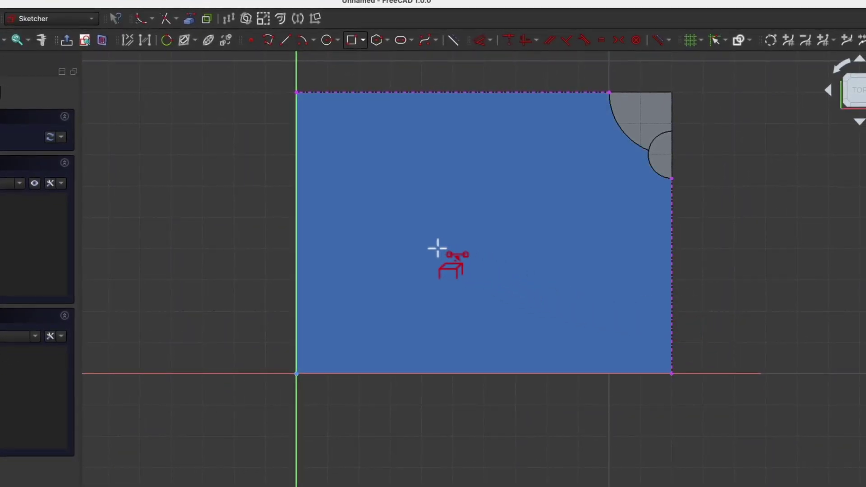
{"action": "right_click", "coordinate": [436, 249]}
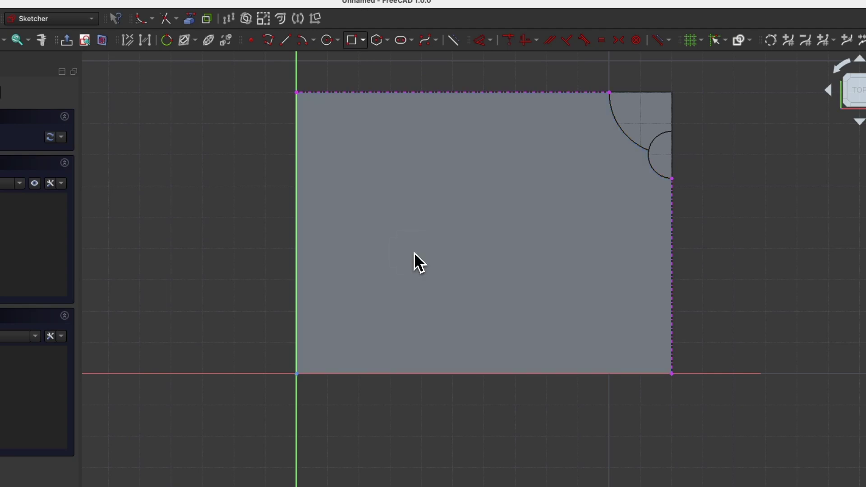
Draw a 50 × 30 mm rounded rectangle with 5 mm corner radius on the top face and move it closer to the face's middle
{"action": "left_click", "coordinate": [367, 42]}
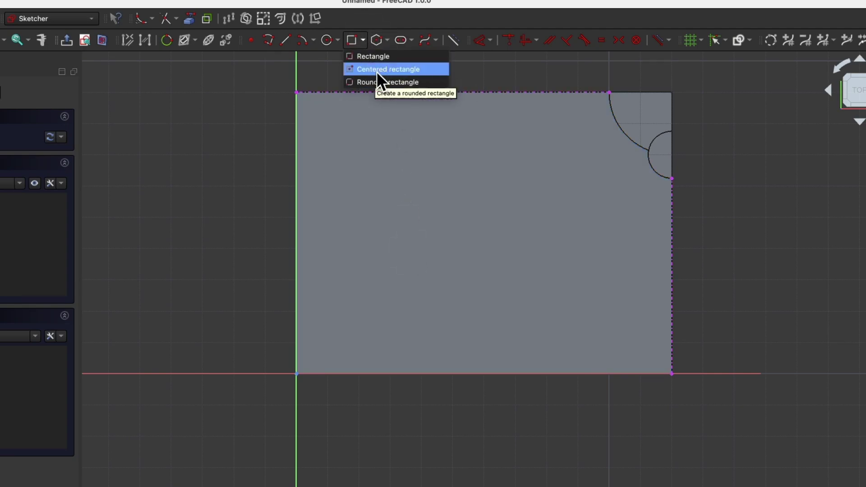
{"action": "left_click", "coordinate": [401, 83]}
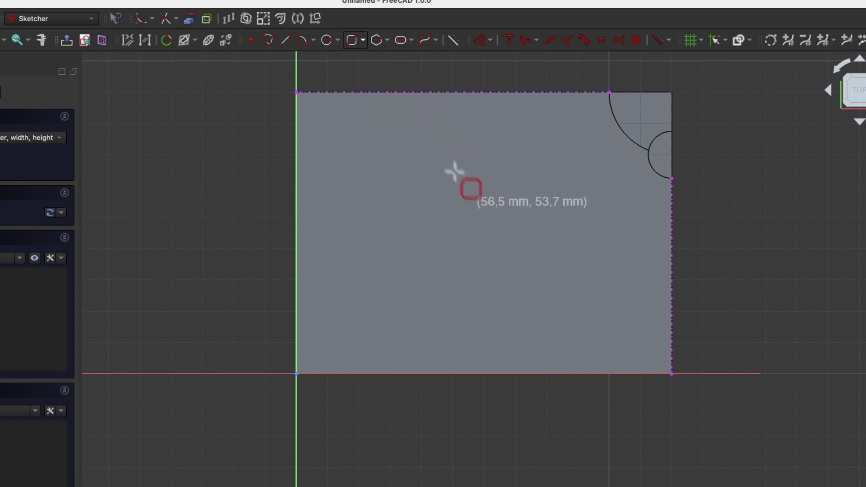
{"action": "left_click", "coordinate": [456, 240]}
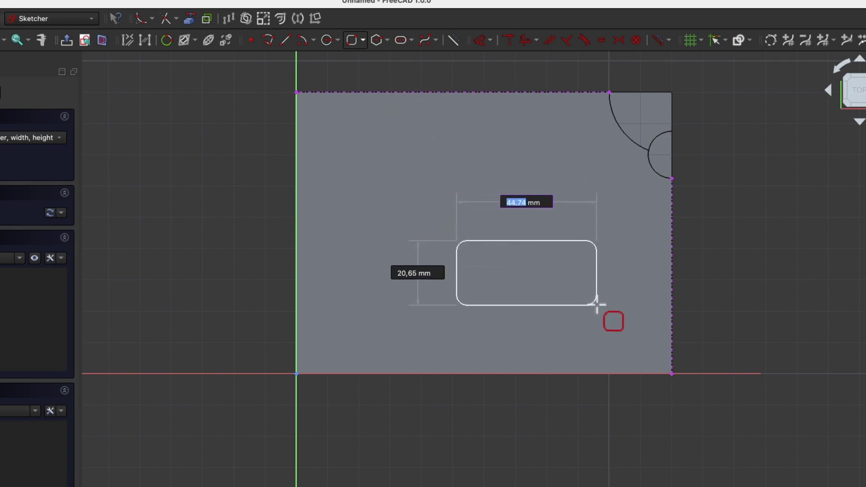
{"action": "type", "text": "5"}
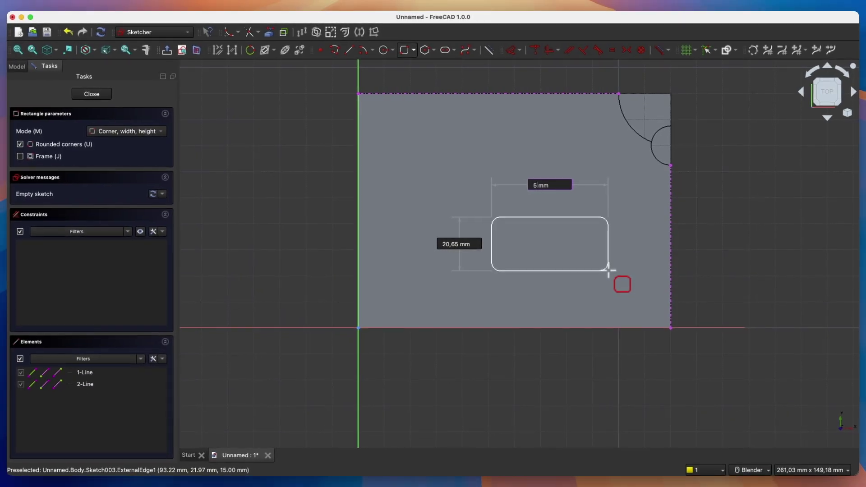
{"action": "type", "text": "0"}
{"action": "key", "text": "Tab"}
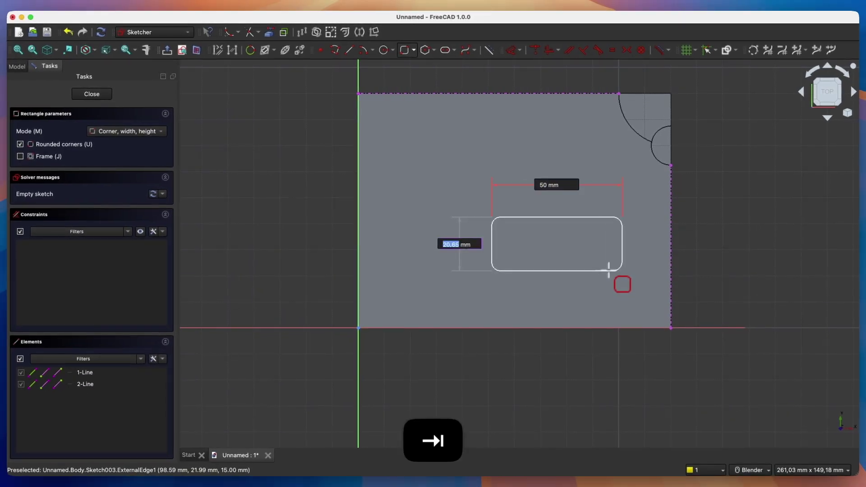
{"action": "type", "text": "30"}
{"action": "key", "text": "Tab"}
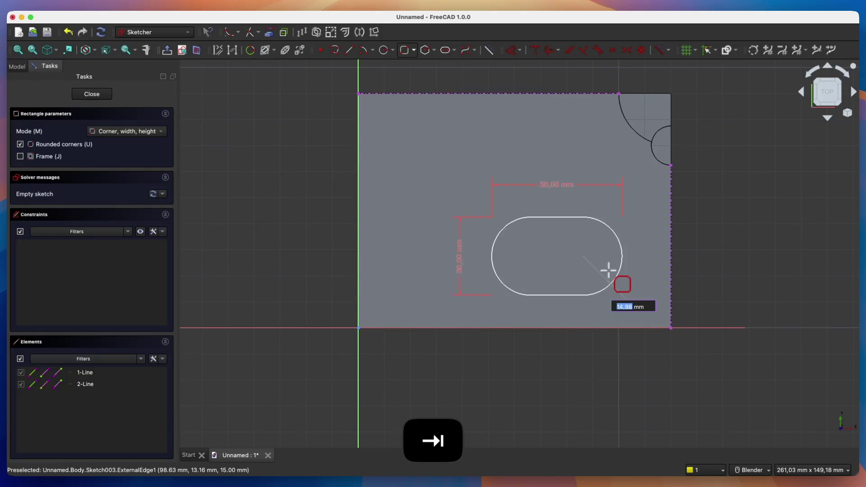
{"action": "type", "text": "5"}
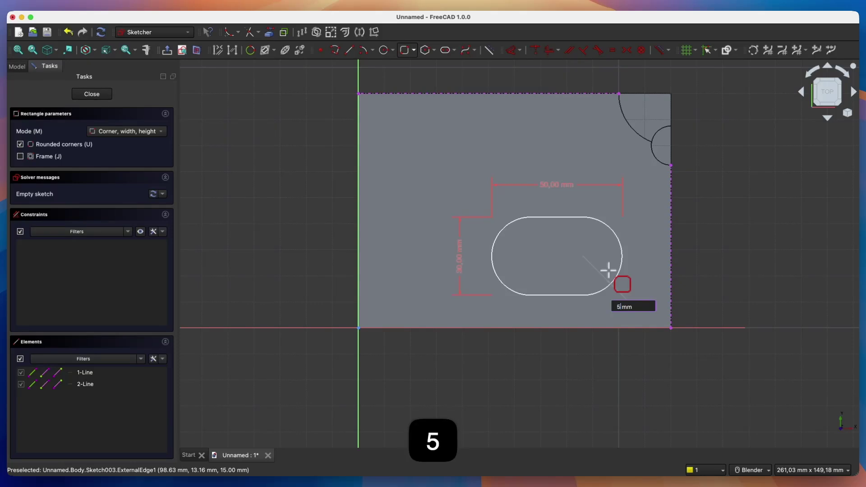
{"action": "key", "text": "Return"}
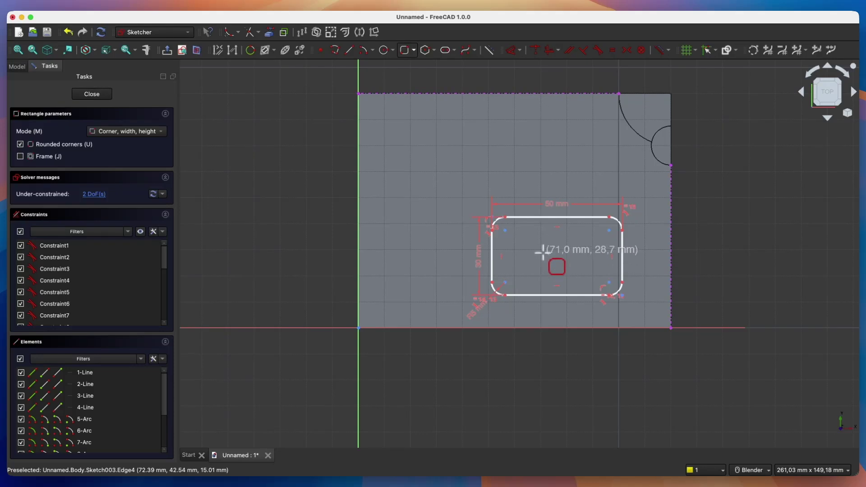
{"action": "right_click", "coordinate": [543, 253]}
{"action": "left_click_drag", "start_coordinate": [530, 217], "coordinate": [477, 177]}
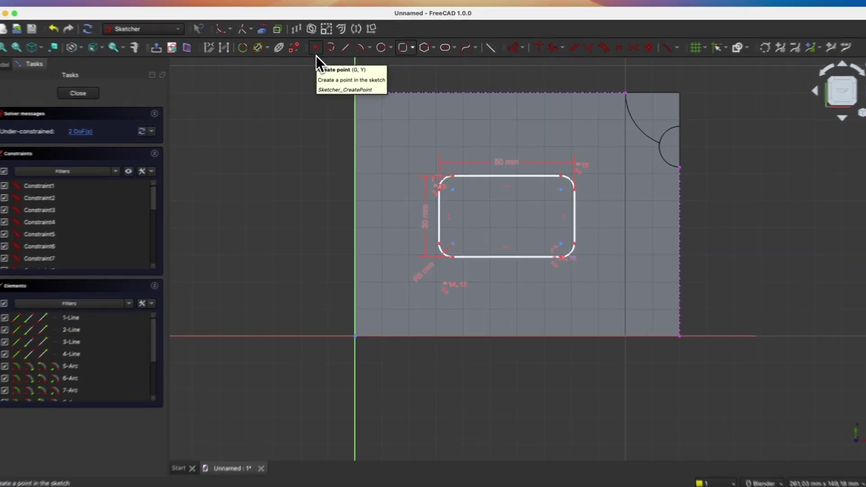
Place a sketch point inside the rounded rectangle and constrain two diagonally opposite corners of the block symmetric about it
{"action": "left_click", "coordinate": [316, 53]}
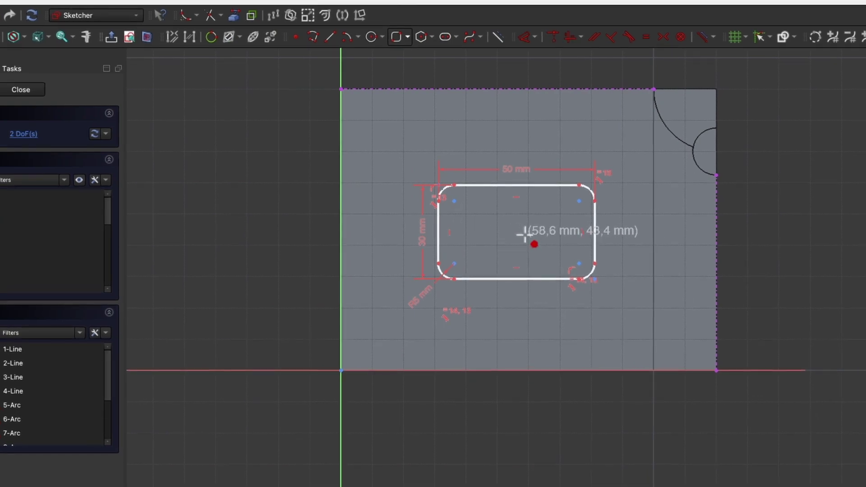
{"action": "right_click", "coordinate": [536, 255]}
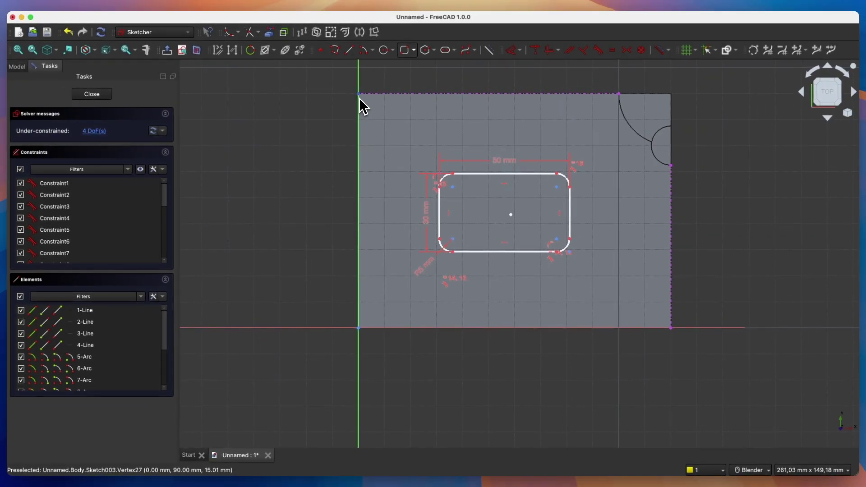
{"action": "left_click", "coordinate": [670, 329]}
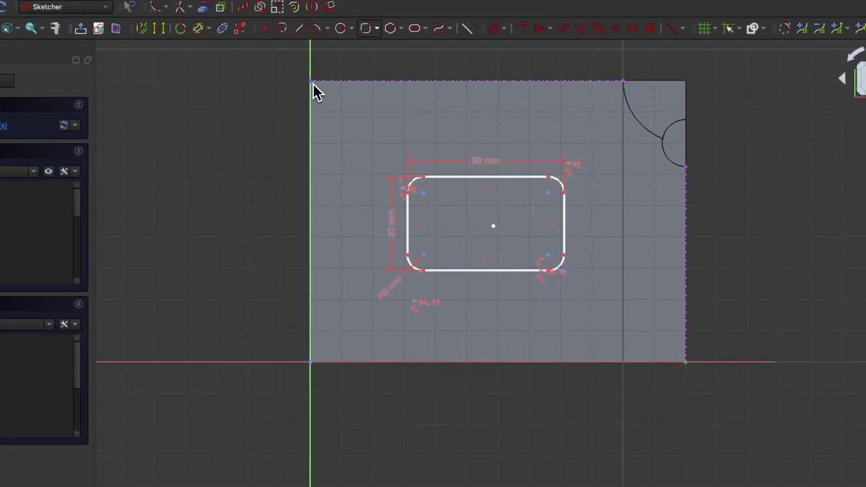
{"action": "left_click", "coordinate": [497, 228]}
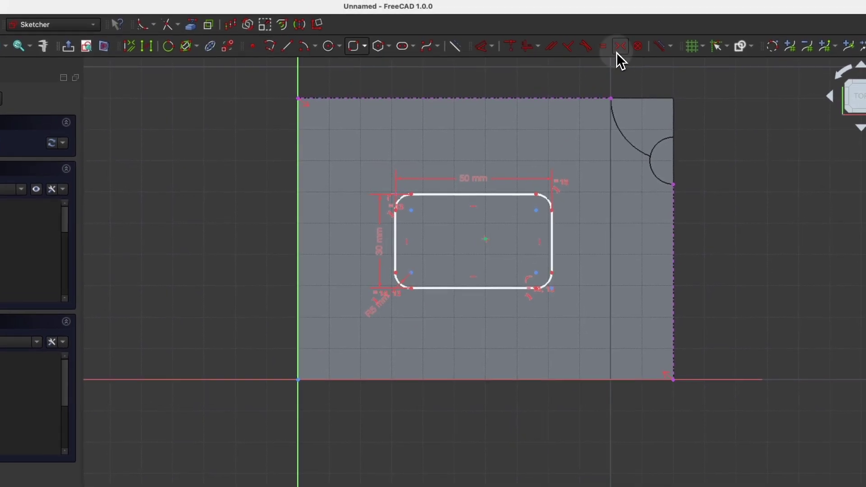
{"action": "left_click", "coordinate": [461, 211]}
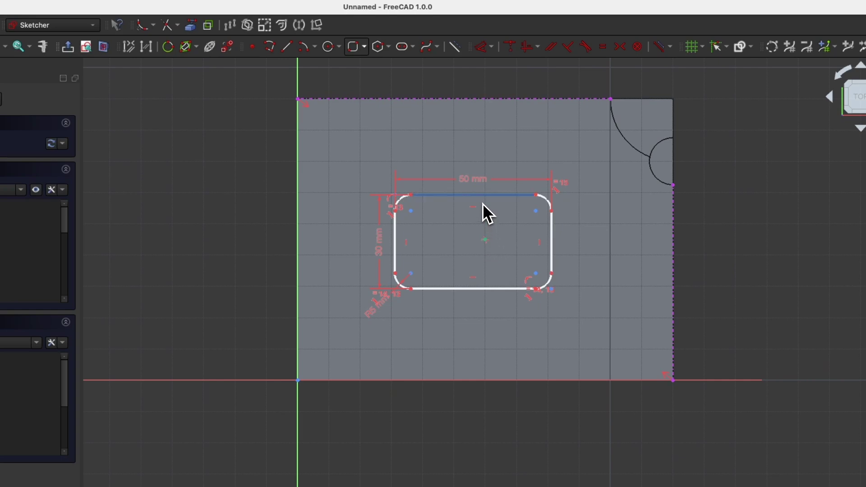
Centre the rounded rectangle by constraining the arc centres of two diagonally opposite corners symmetric about the middle point
{"action": "mouse_move", "coordinate": [483, 195]}
{"action": "left_mouse_down"}
{"action": "mouse_move", "coordinate": [518, 179]}
{"action": "mouse_move", "coordinate": [506, 204]}
{"action": "mouse_move", "coordinate": [483, 195]}
{"action": "mouse_move", "coordinate": [494, 195]}
{"action": "left_mouse_up"}
{"action": "left_click", "coordinate": [458, 214]}
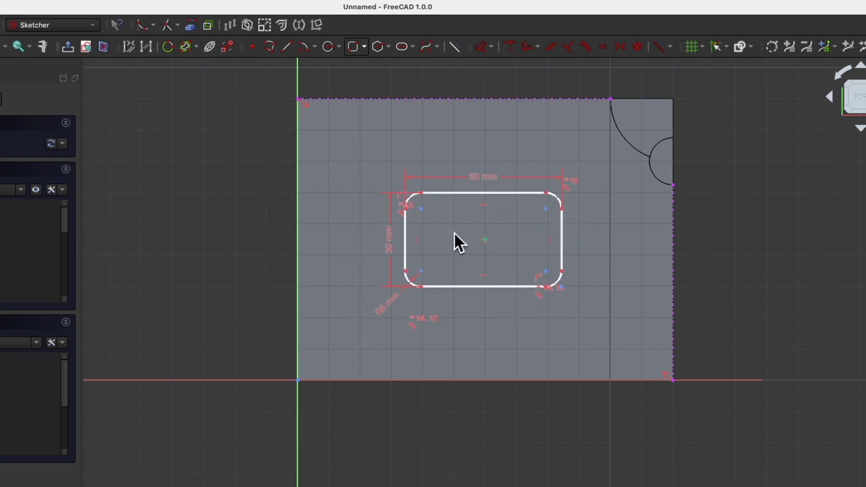
{"action": "left_click", "coordinate": [421, 211]}
{"action": "left_click", "coordinate": [547, 272]}
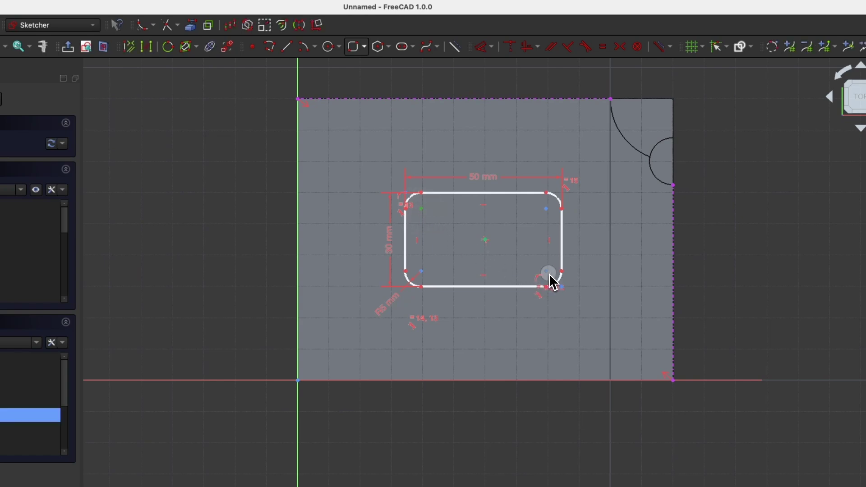
{"action": "left_click", "coordinate": [485, 240]}
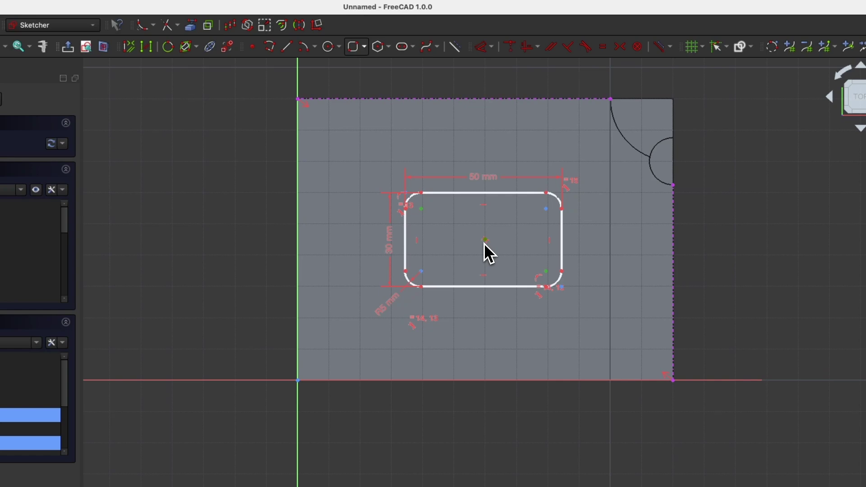
{"action": "left_click", "coordinate": [625, 52]}
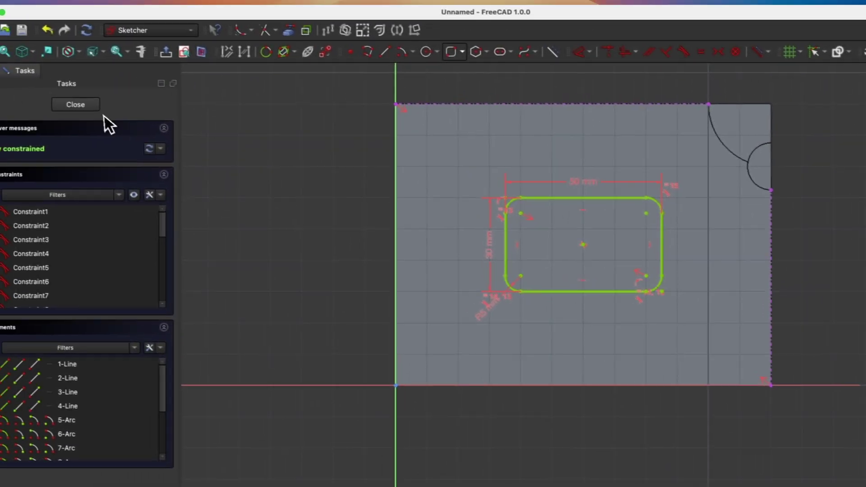
Close the rounded-rectangle sketch and pad it 10 mm
{"action": "left_click", "coordinate": [97, 108]}
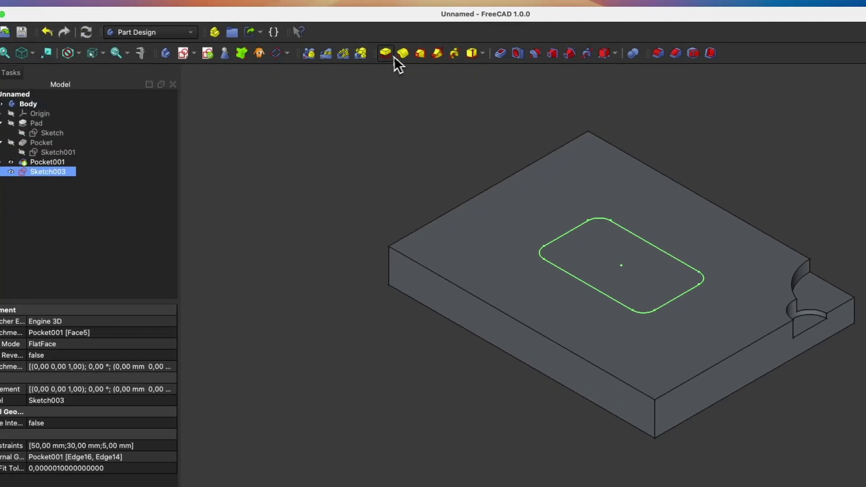
{"action": "left_click", "coordinate": [386, 54]}
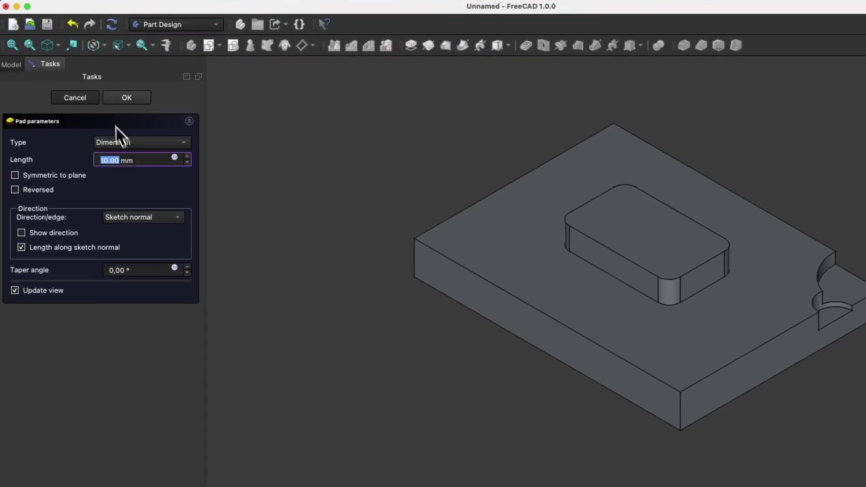
{"action": "left_click", "coordinate": [108, 98]}
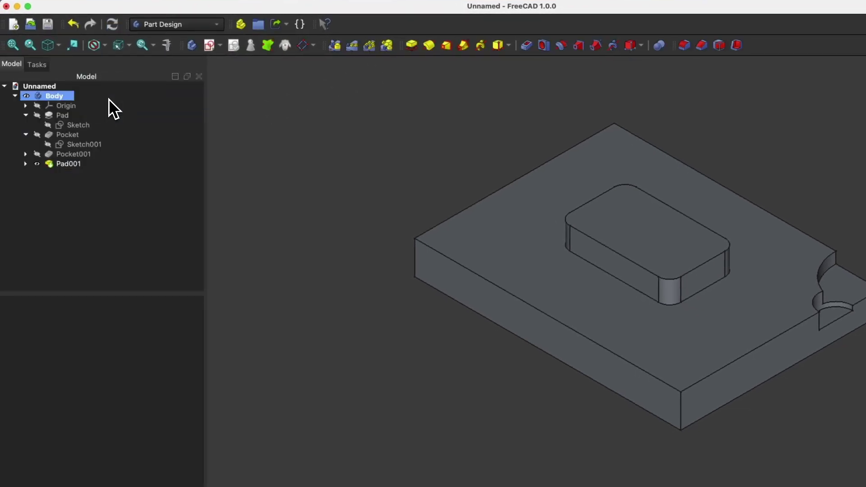
Edit the base pad's sketch and set the rectangle's horizontal length to 200 mm
{"action": "right_click", "coordinate": [83, 127]}
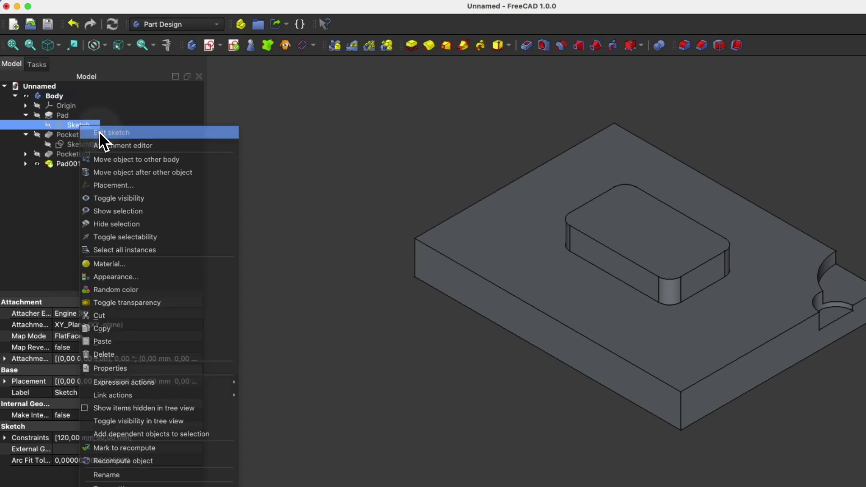
{"action": "left_click", "coordinate": [101, 133]}
{"action": "double_click", "coordinate": [526, 361]}
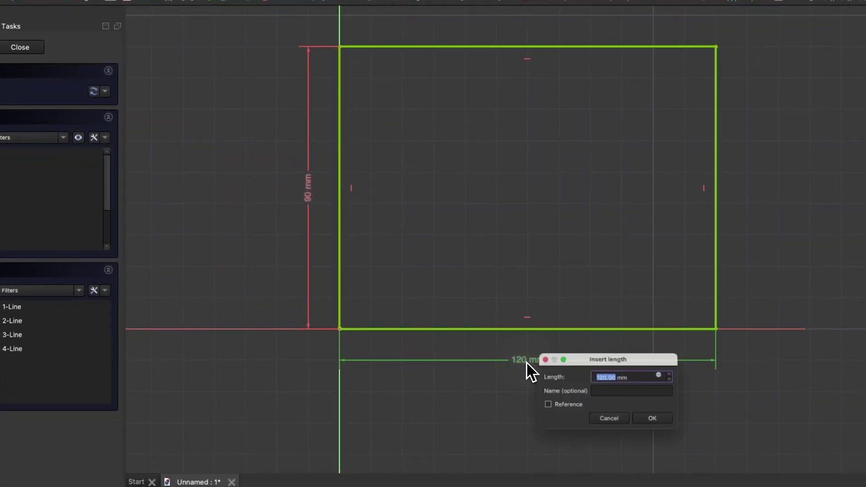
{"action": "type", "text": "200"}
{"action": "key", "text": "Return"}
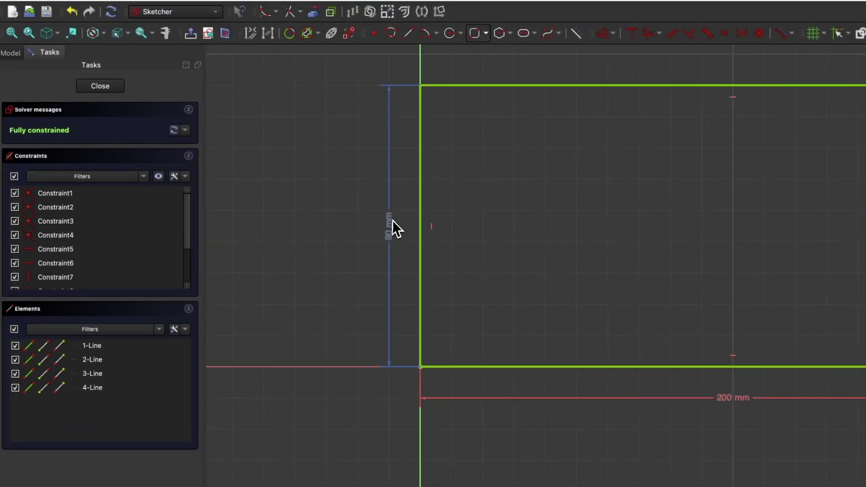
Set the base rectangle's vertical length to 120 mm and close the sketch
{"action": "double_click", "coordinate": [392, 223]}
{"action": "type", "text": "12"}
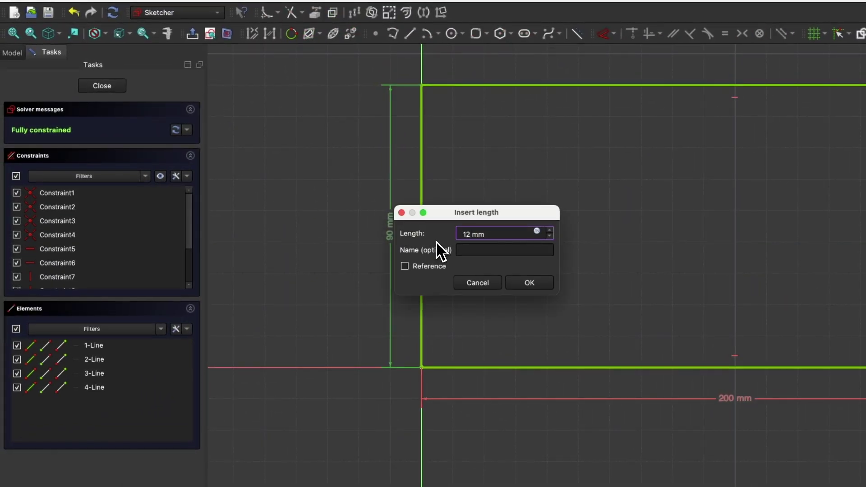
{"action": "type", "text": "0"}
{"action": "key", "text": "Return"}
{"action": "scroll", "coordinate": [452, 249], "scroll_direction": "down", "scroll_amount": 3}
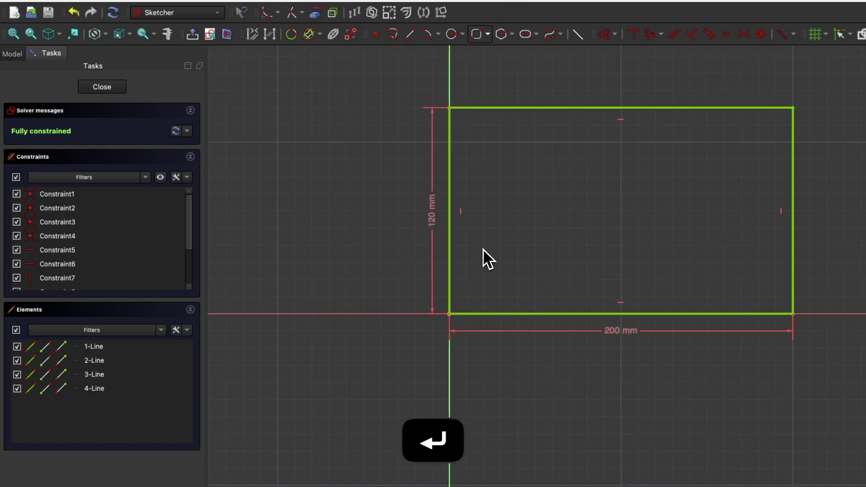
{"action": "left_click", "coordinate": [102, 87]}
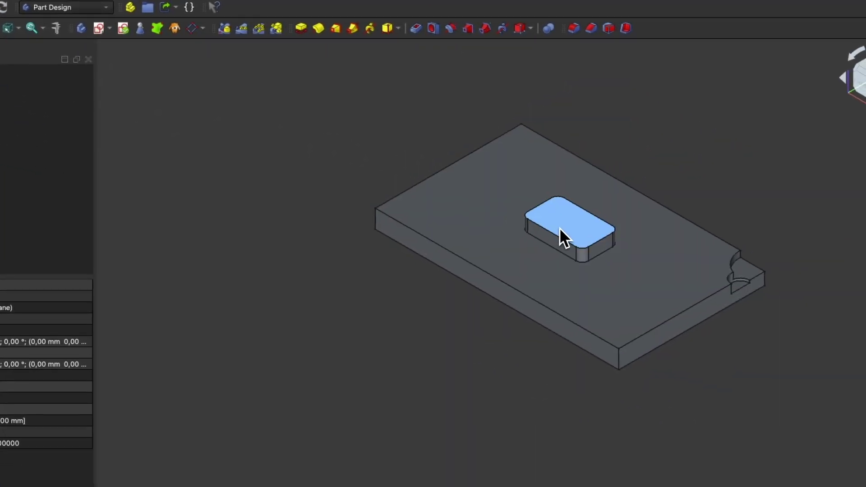
{"action": "left_click", "coordinate": [606, 259]}
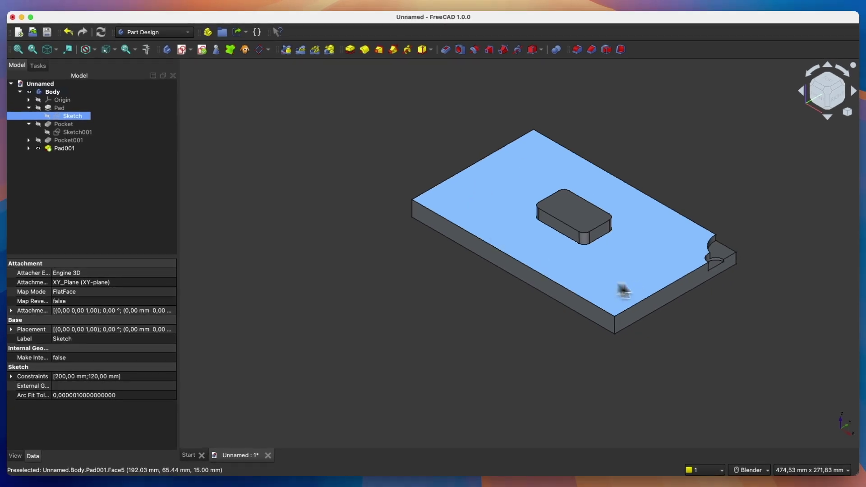
{"action": "left_click", "coordinate": [66, 148]}
{"action": "left_click", "coordinate": [271, 127]}
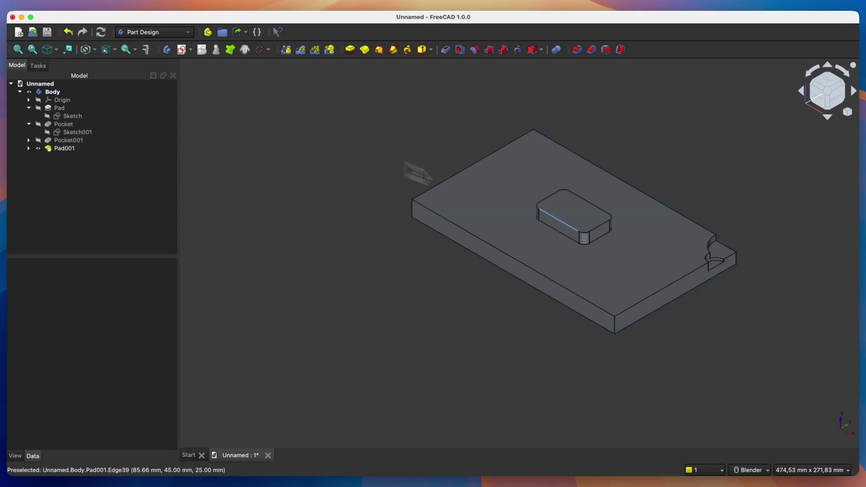